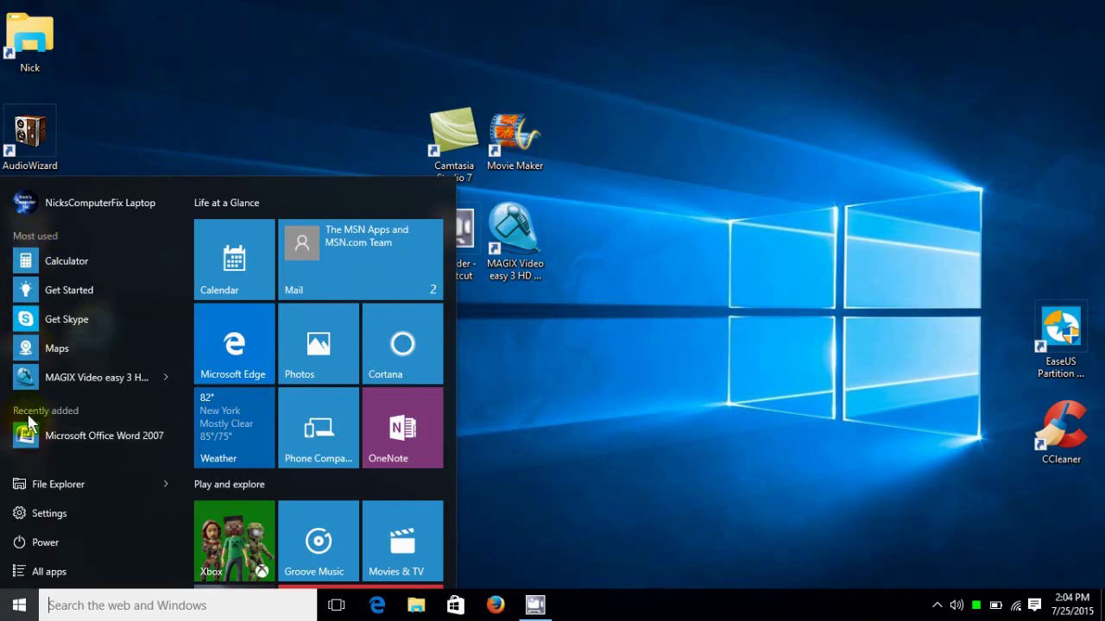
# Step: Open File Explorer and the Settings app from the Start menu in turn, closing each window after viewing it
pyautogui.click(46, 484)
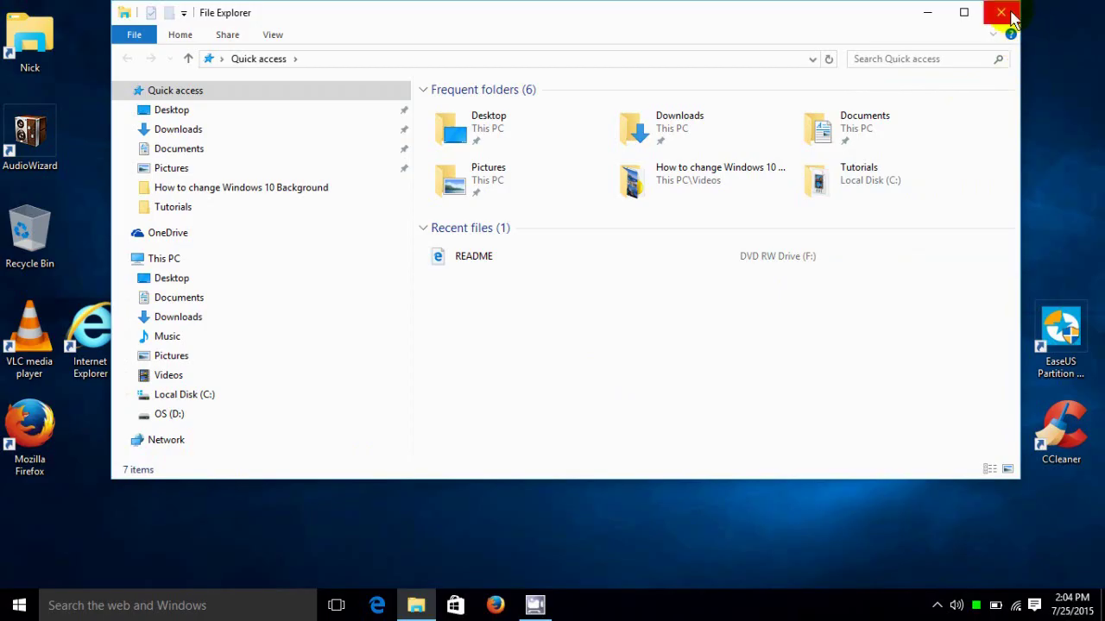
pyautogui.click(1003, 13)
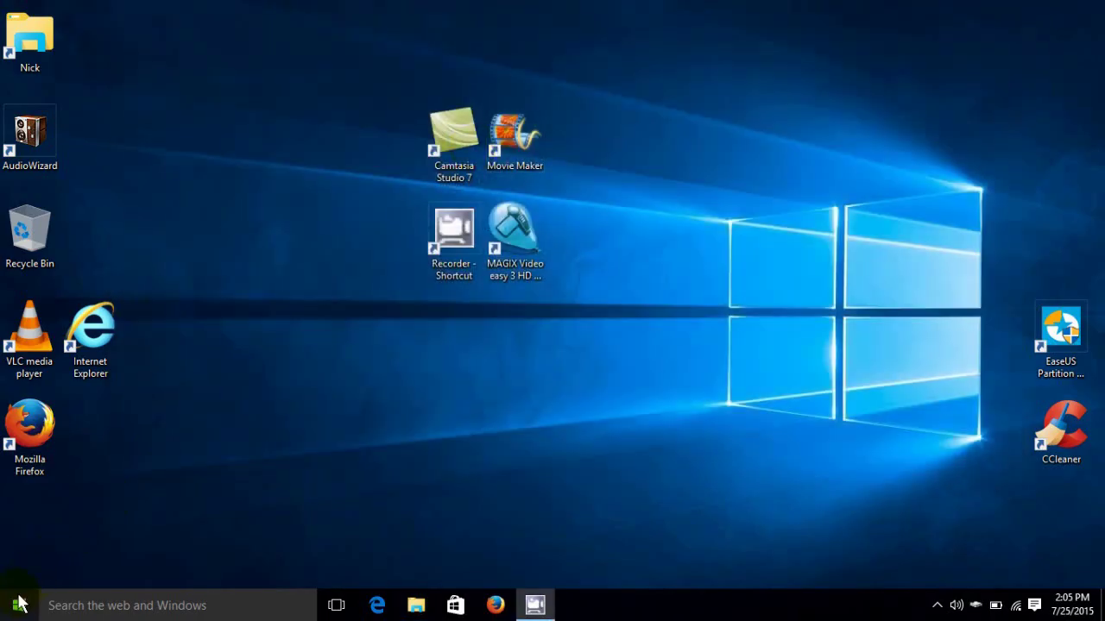
pyautogui.click(19, 607)
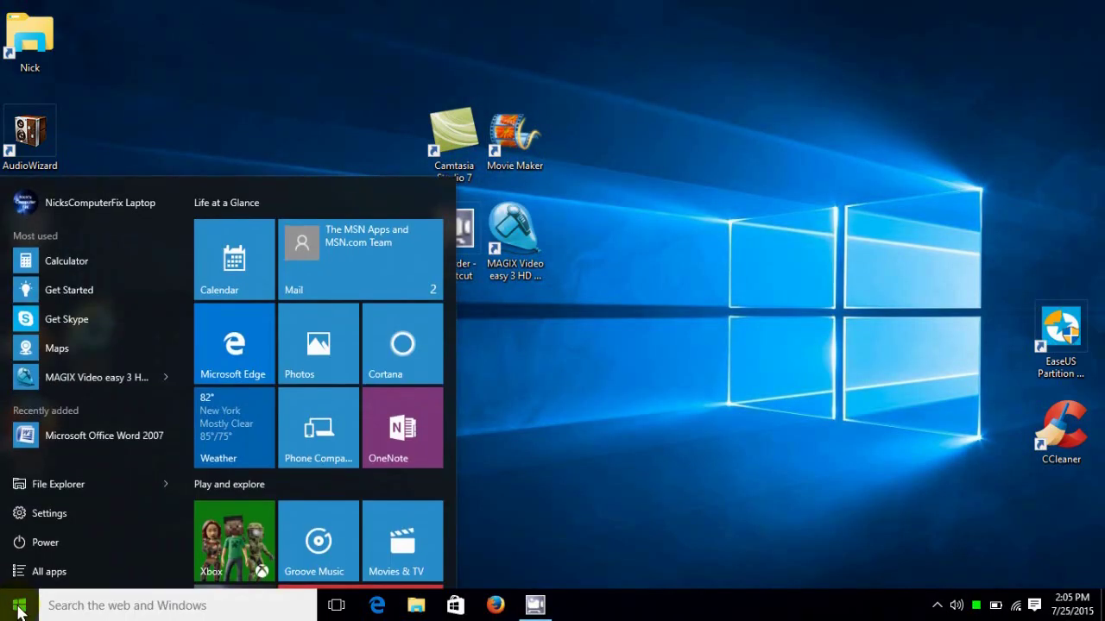
pyautogui.click(60, 518)
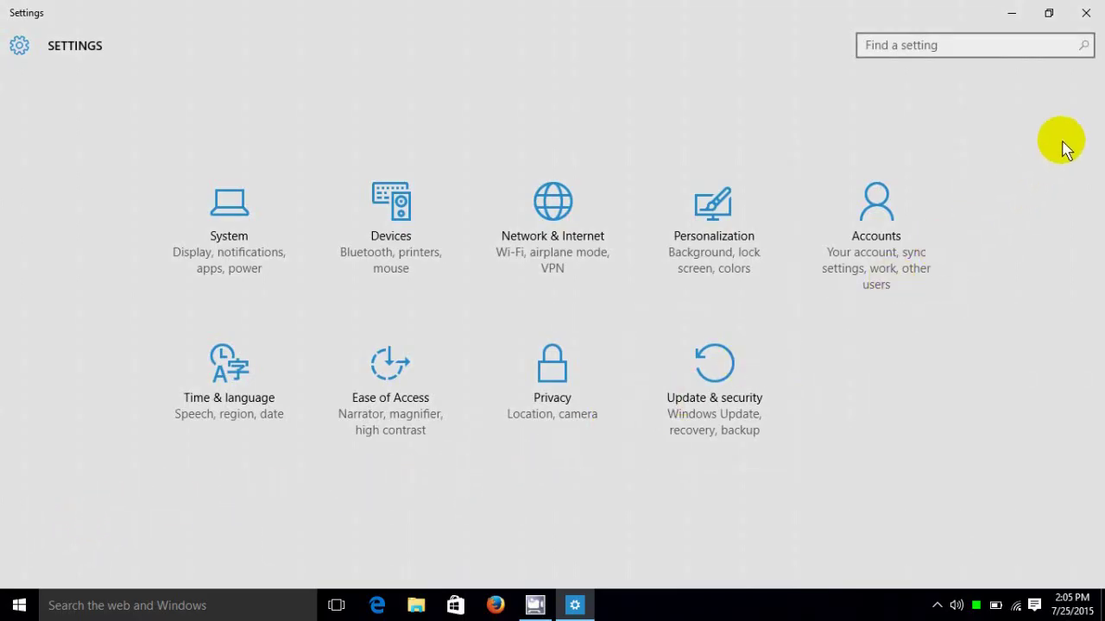
pyautogui.click(1087, 16)
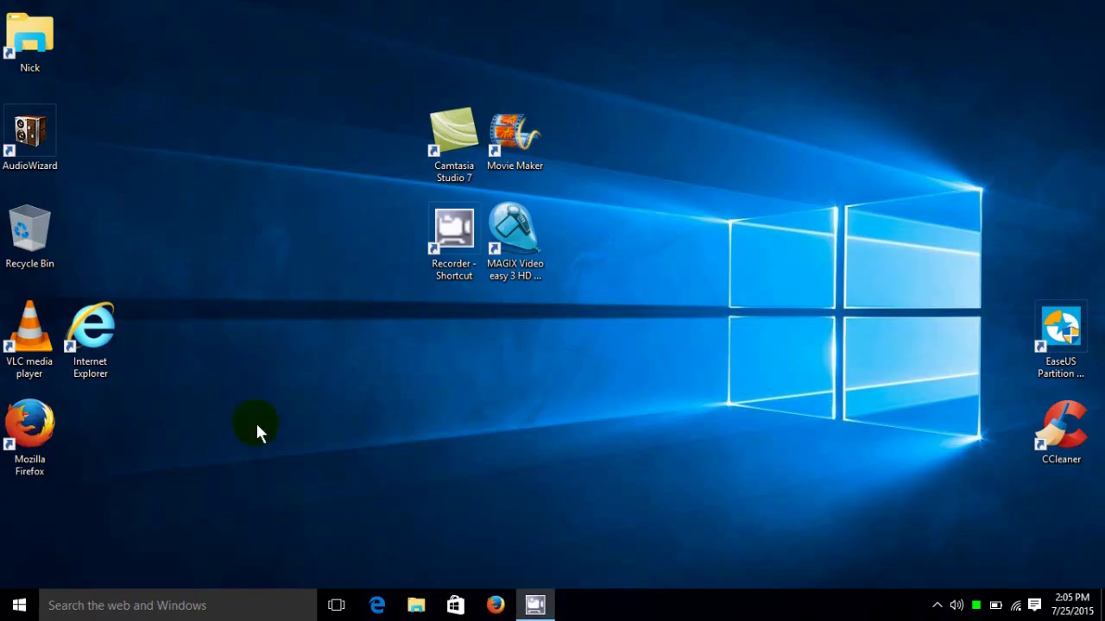
# Step: View the Start menu's power options and browse the full alphabetical list of installed apps
pyautogui.click(19, 604)
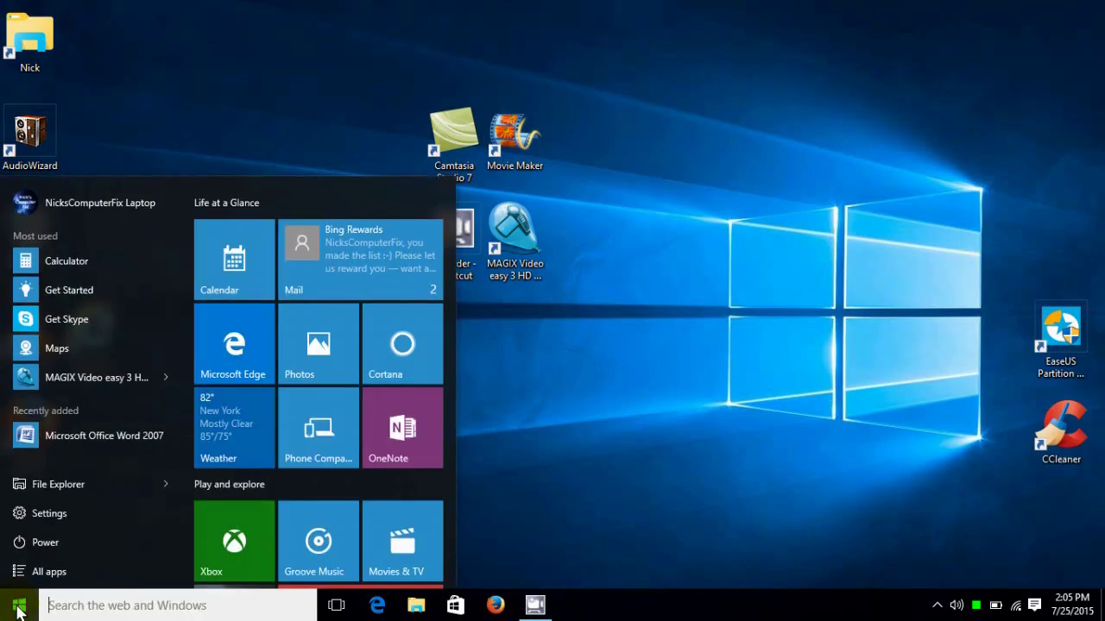
pyautogui.click(47, 542)
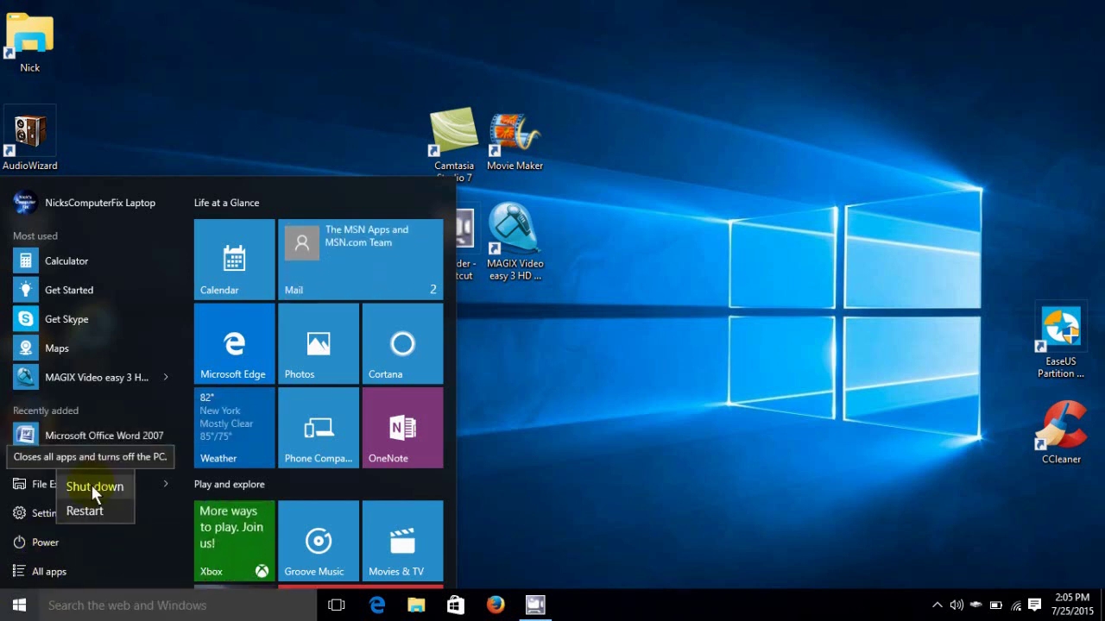
pyautogui.click(41, 571)
pyautogui.click(39, 572)
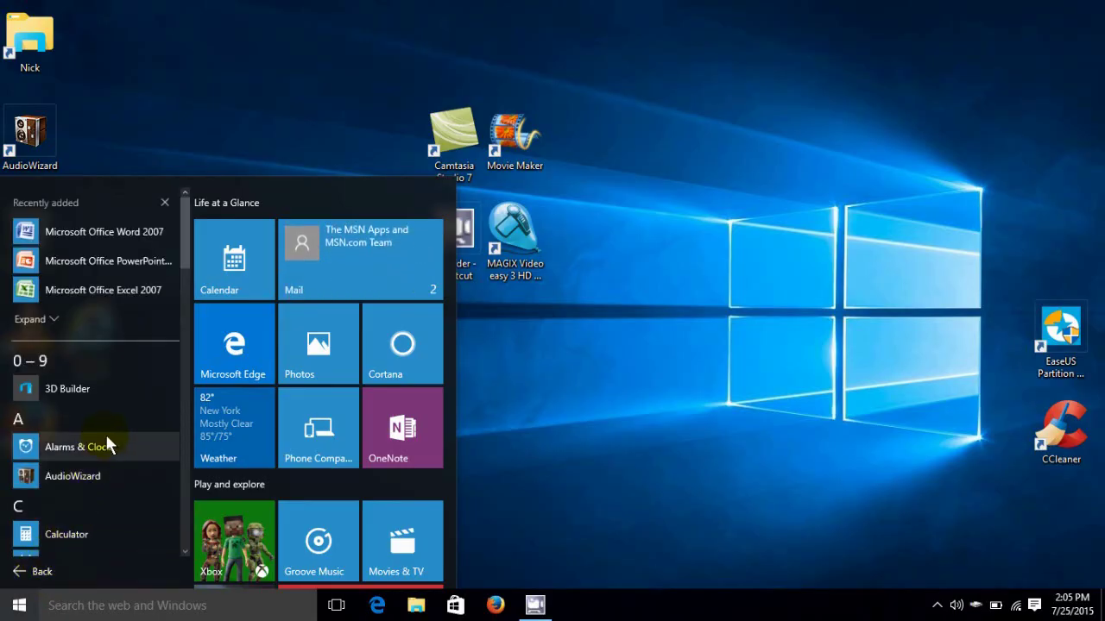
pyautogui.scroll(-3, 105, 434)
pyautogui.scroll(-3, 103, 436)
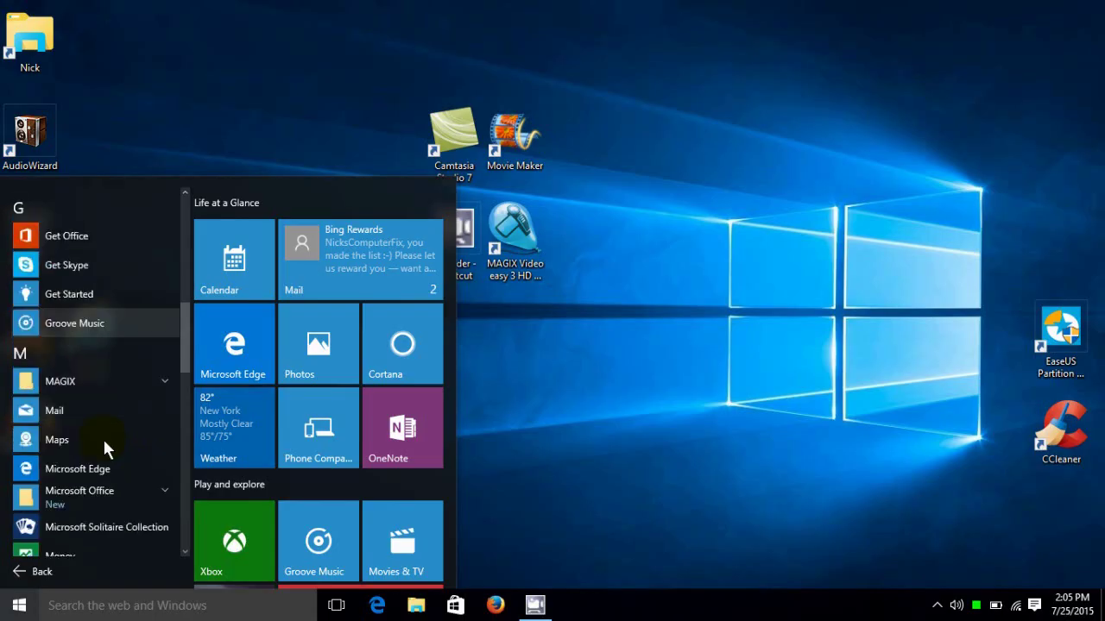
pyautogui.scroll(-7, 104, 438)
pyautogui.scroll(-6, 105, 440)
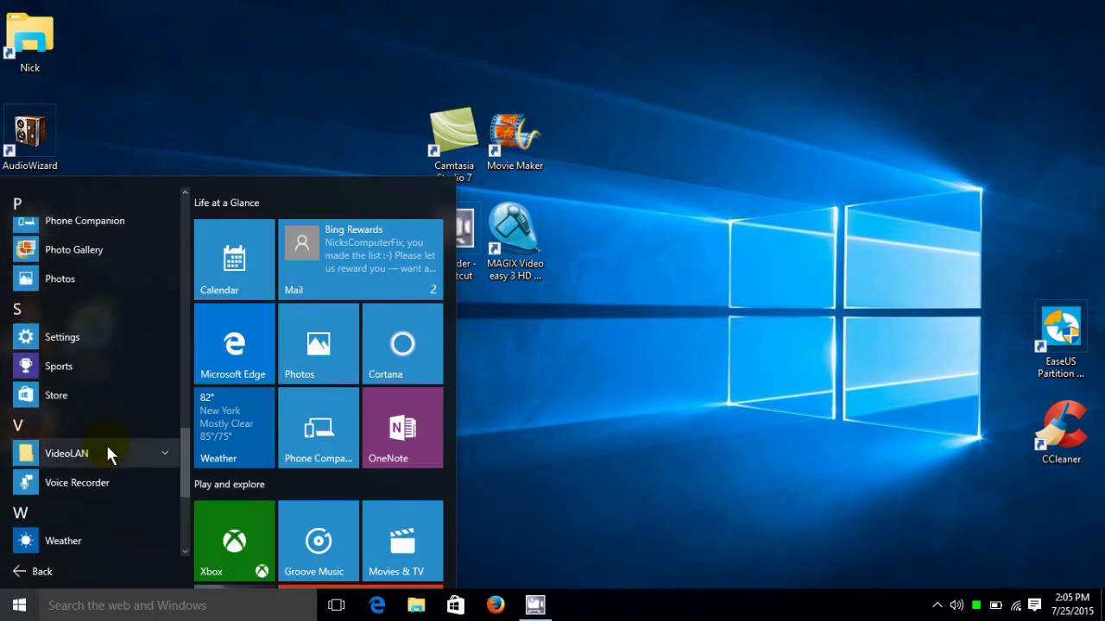
pyautogui.scroll(14, 107, 447)
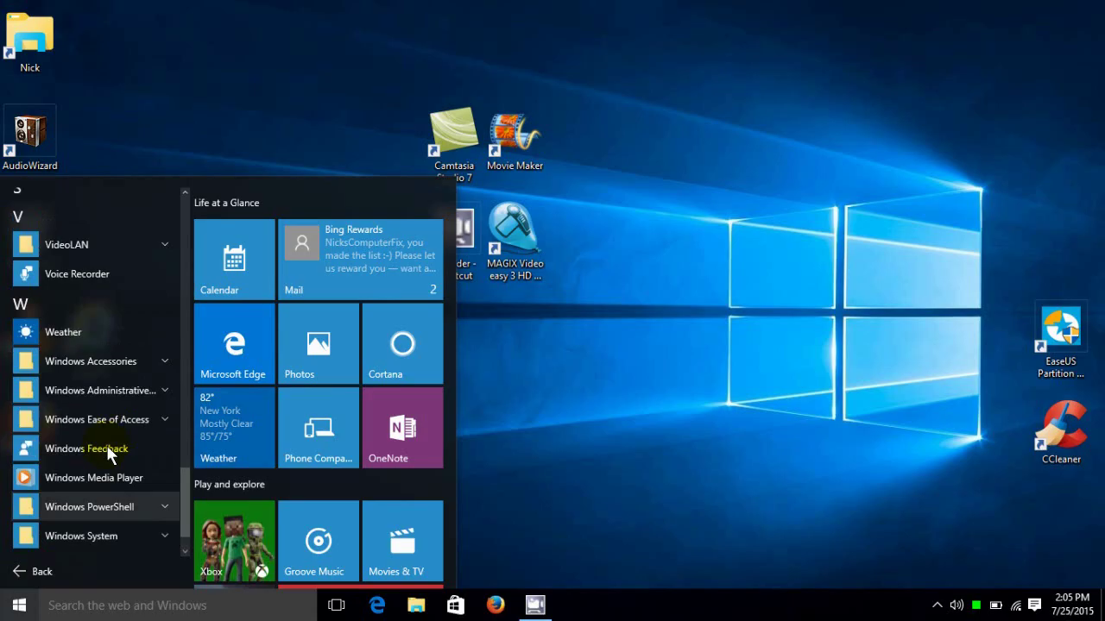
pyautogui.scroll(6, 106, 444)
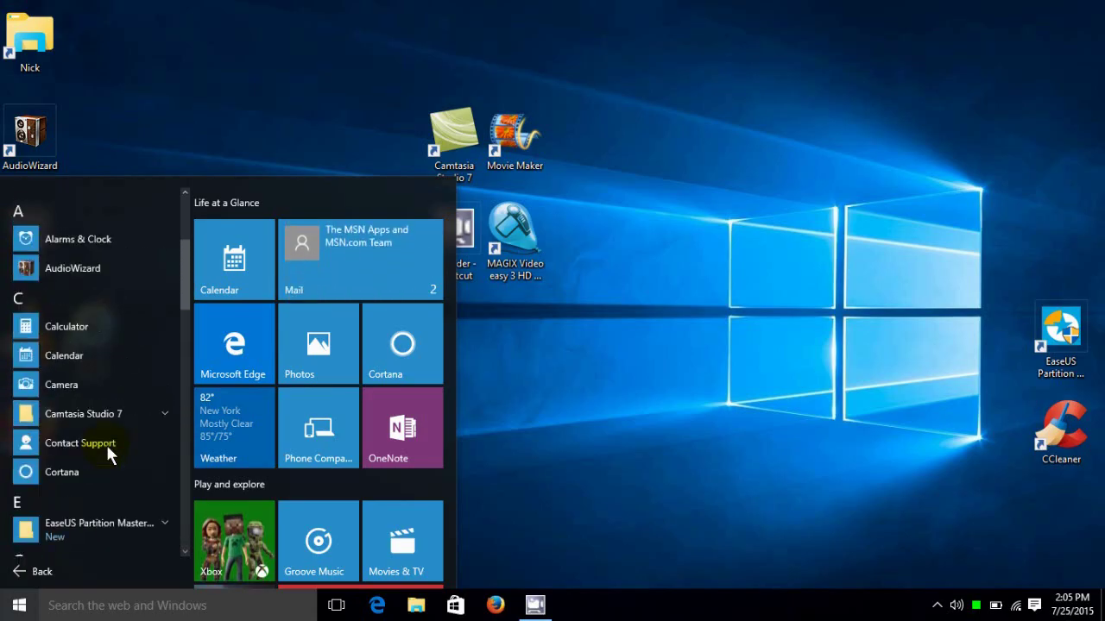
pyautogui.click(35, 574)
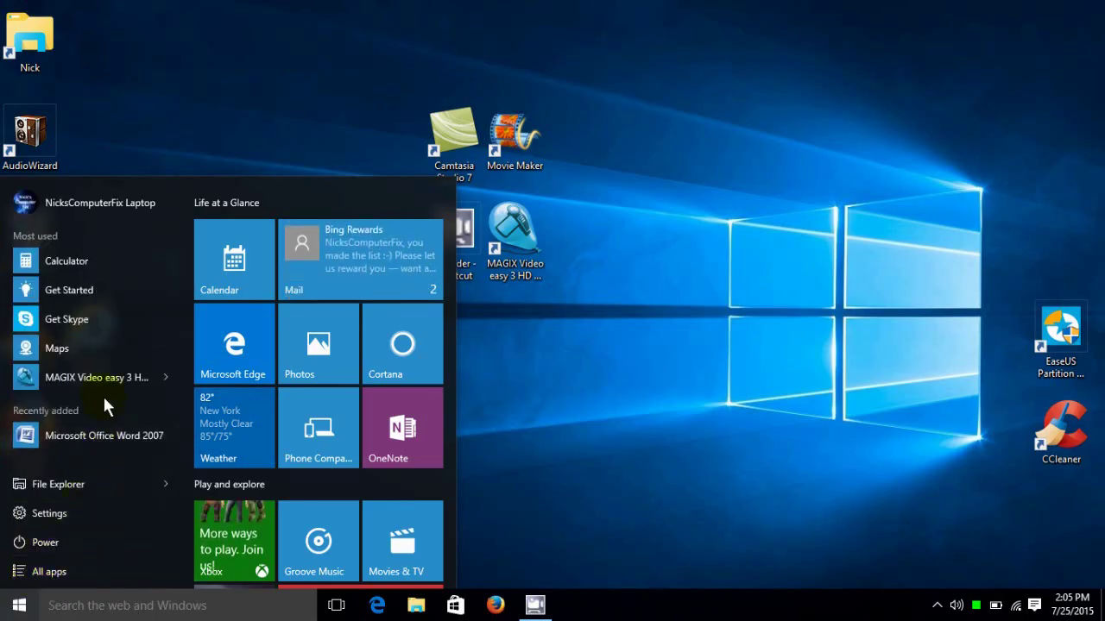
# Step: Display the account options under the user name in the Start menu and dismiss them
pyautogui.click(80, 202)
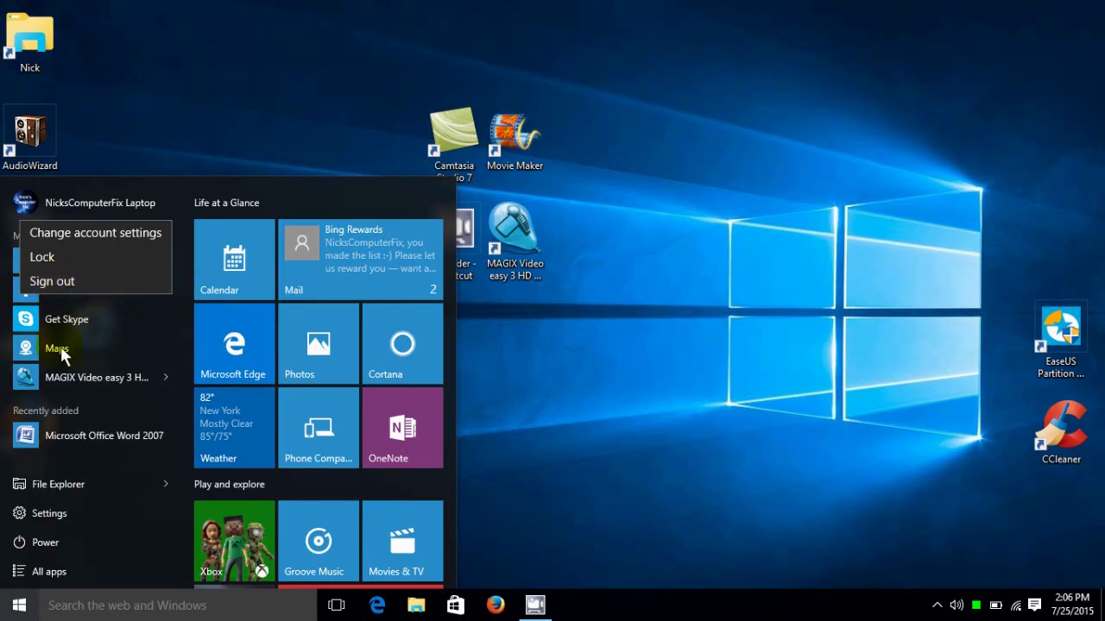
pyautogui.click(114, 347)
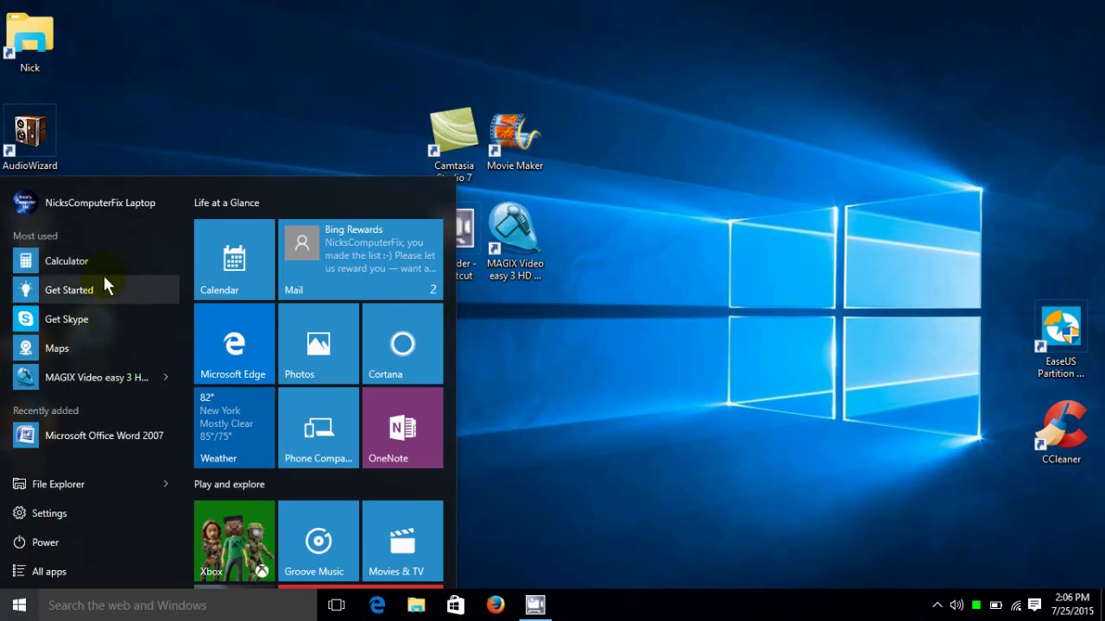
# Step: Pin Calculator from the most used apps to the taskbar and unpin it again
pyautogui.rightClick(32, 262)
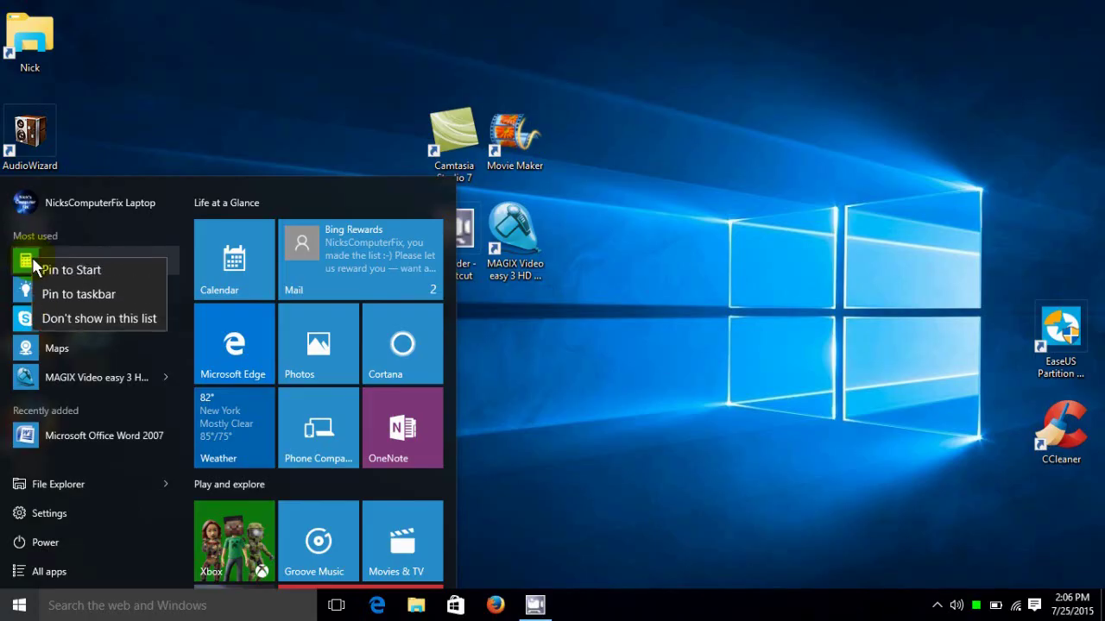
pyautogui.click(56, 297)
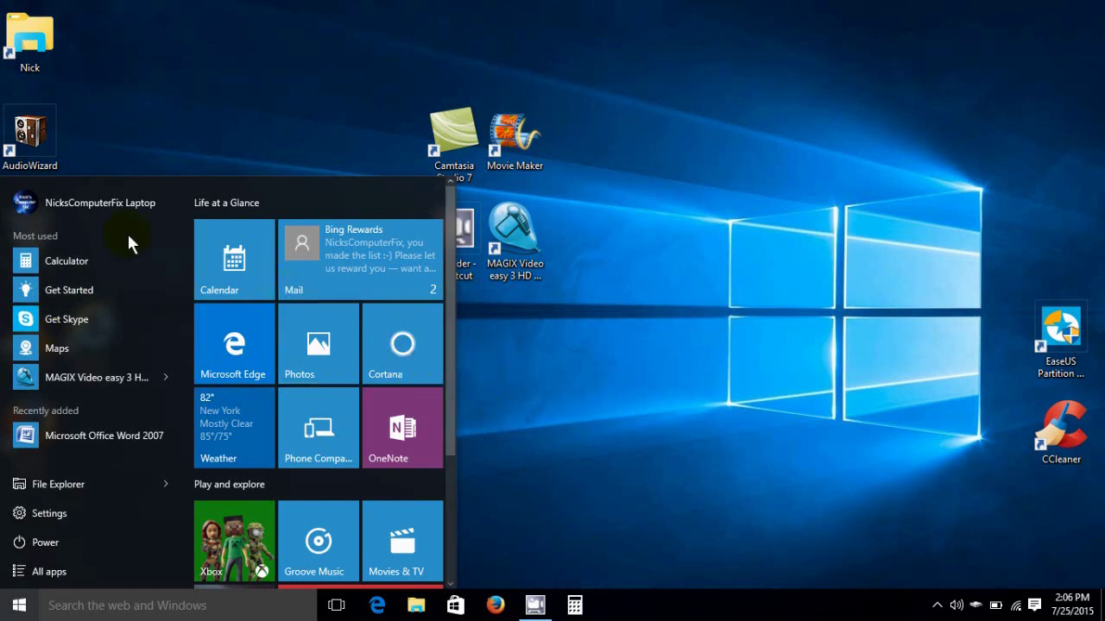
pyautogui.rightClick(69, 257)
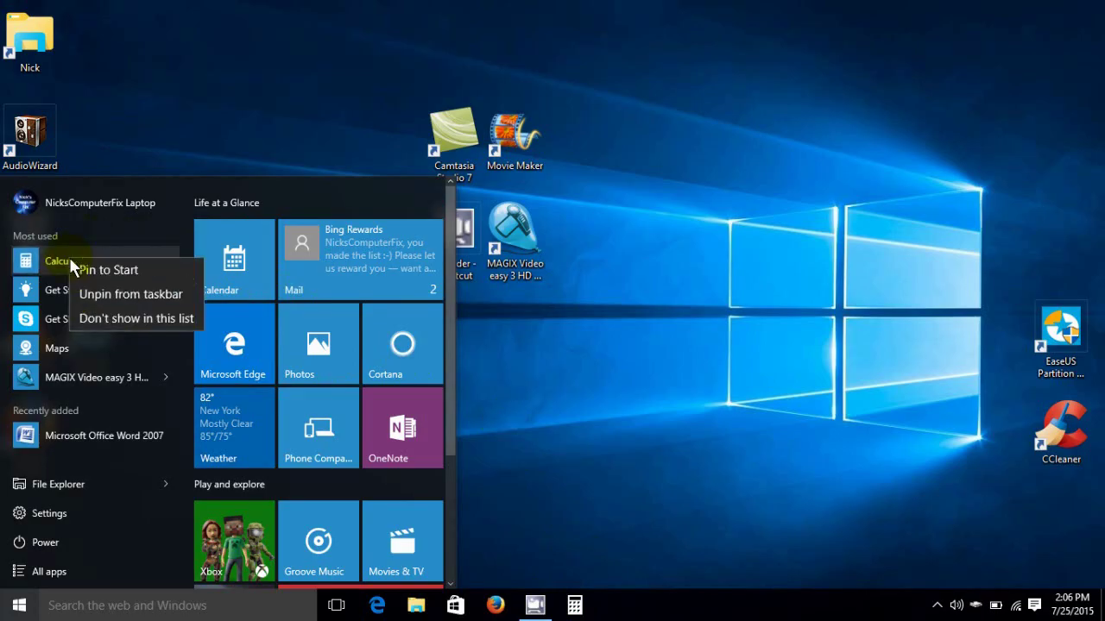
pyautogui.click(123, 294)
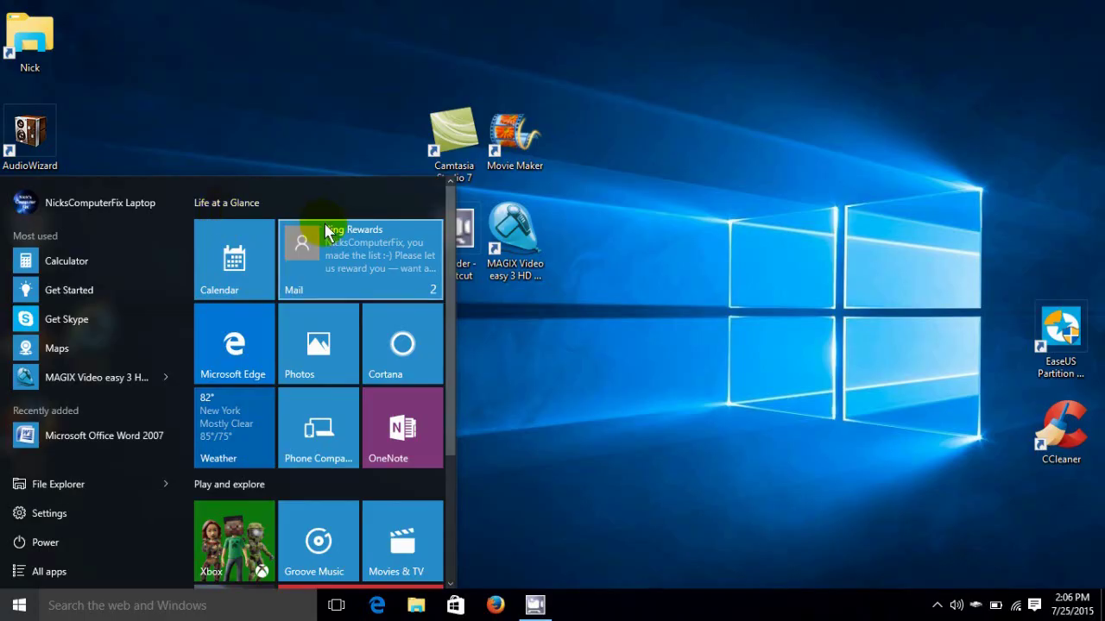
# Step: Open the names of the Life at a Glance and Play and explore groups for editing and view all their tiles
pyautogui.click(432, 204)
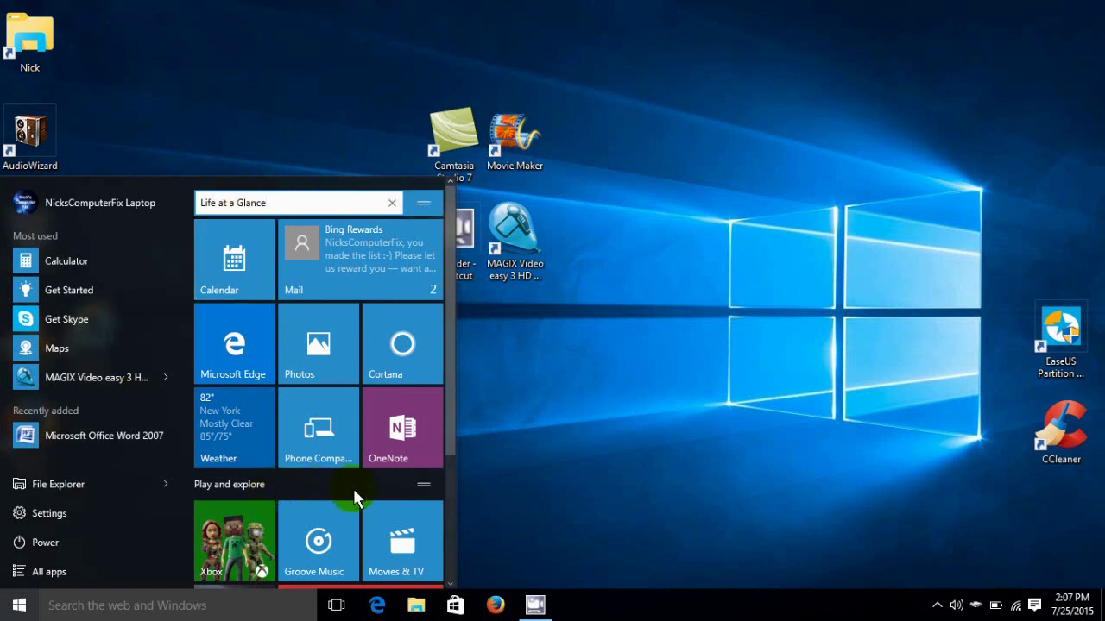
pyautogui.click(423, 489)
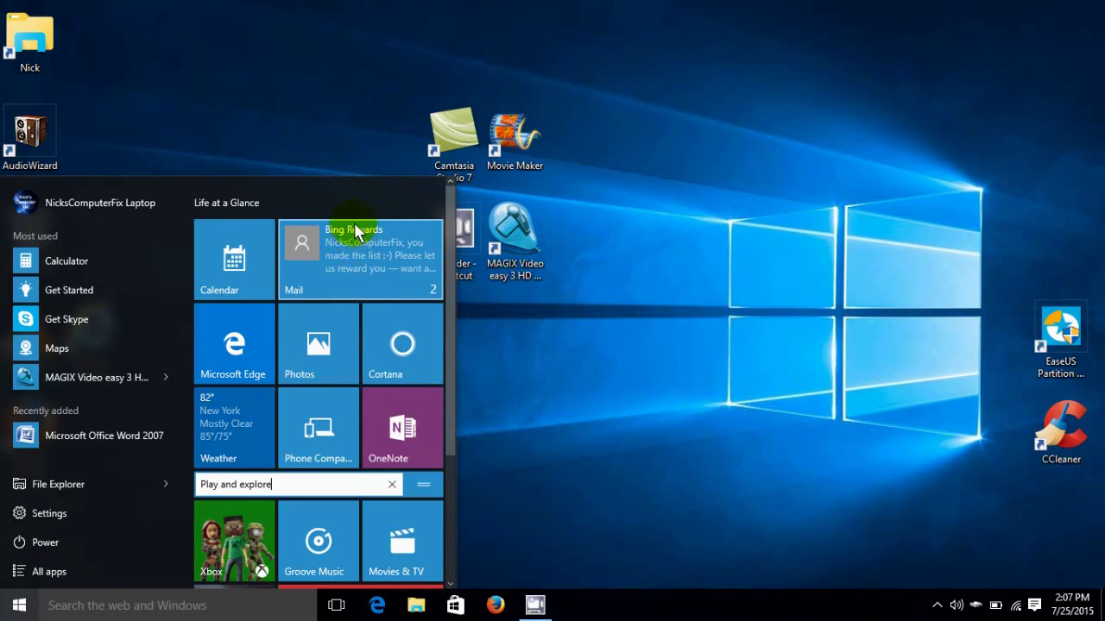
pyautogui.moveTo(448, 213); pyautogui.dragTo(448, 338)
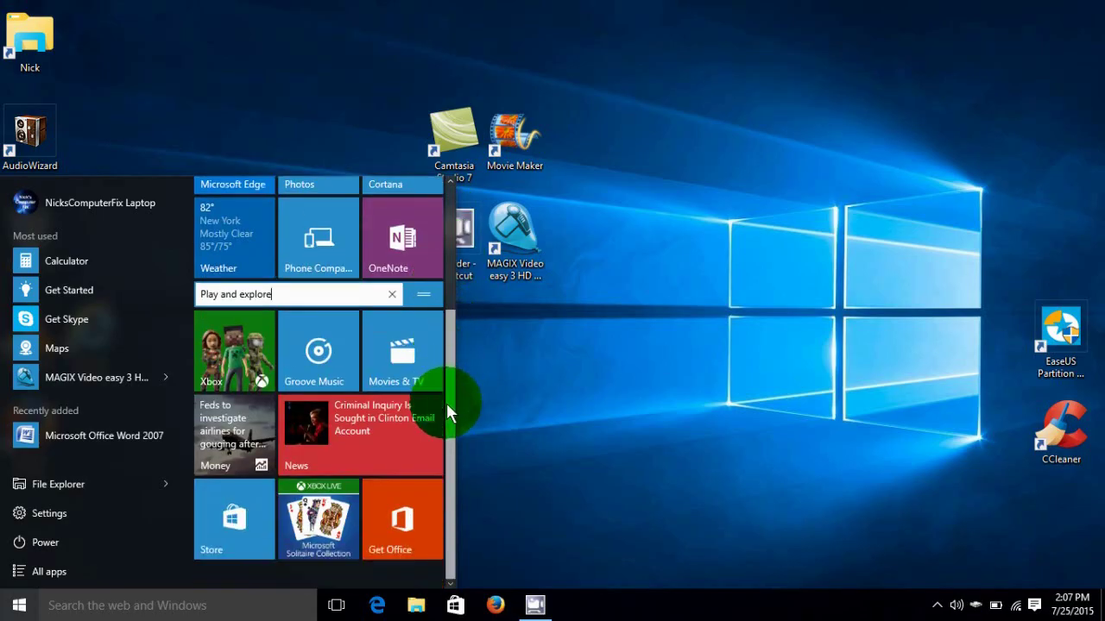
pyautogui.moveTo(446, 403); pyautogui.dragTo(460, 202)
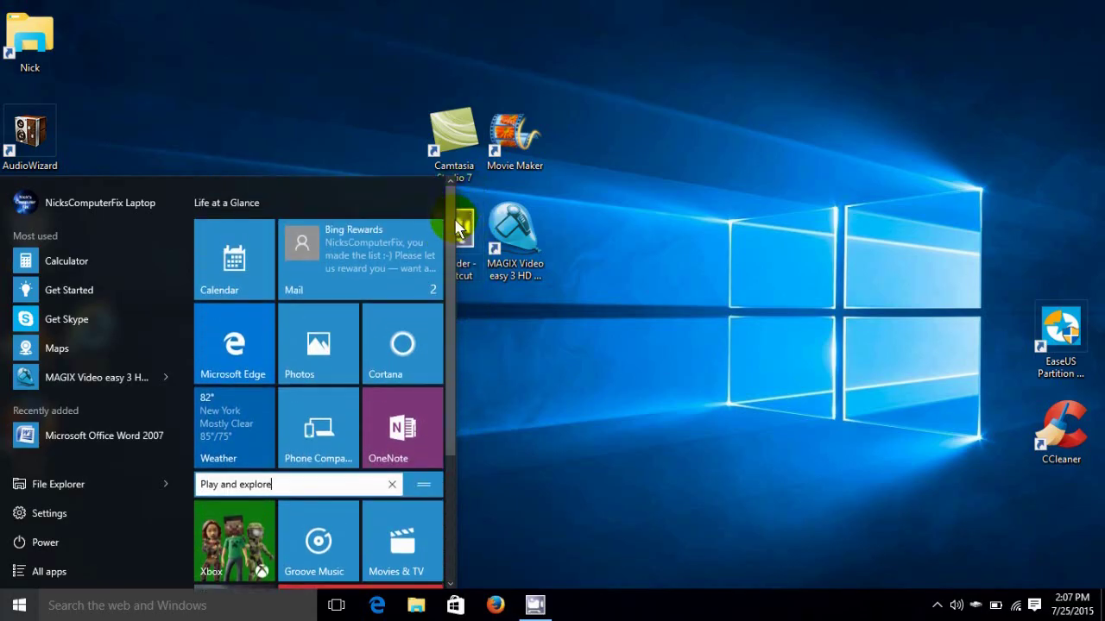
# Step: Widen the Start menu to fit two tile groups side by side, narrow it back to one, and try adjusting its height
pyautogui.moveTo(453, 274); pyautogui.dragTo(692, 280)
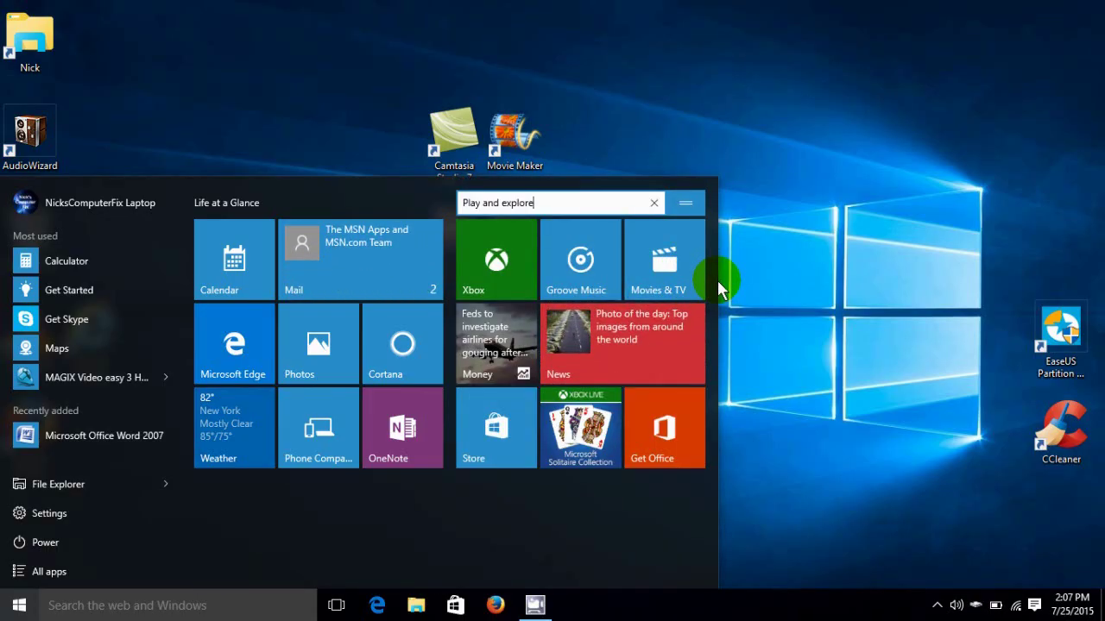
pyautogui.moveTo(714, 278); pyautogui.dragTo(487, 298)
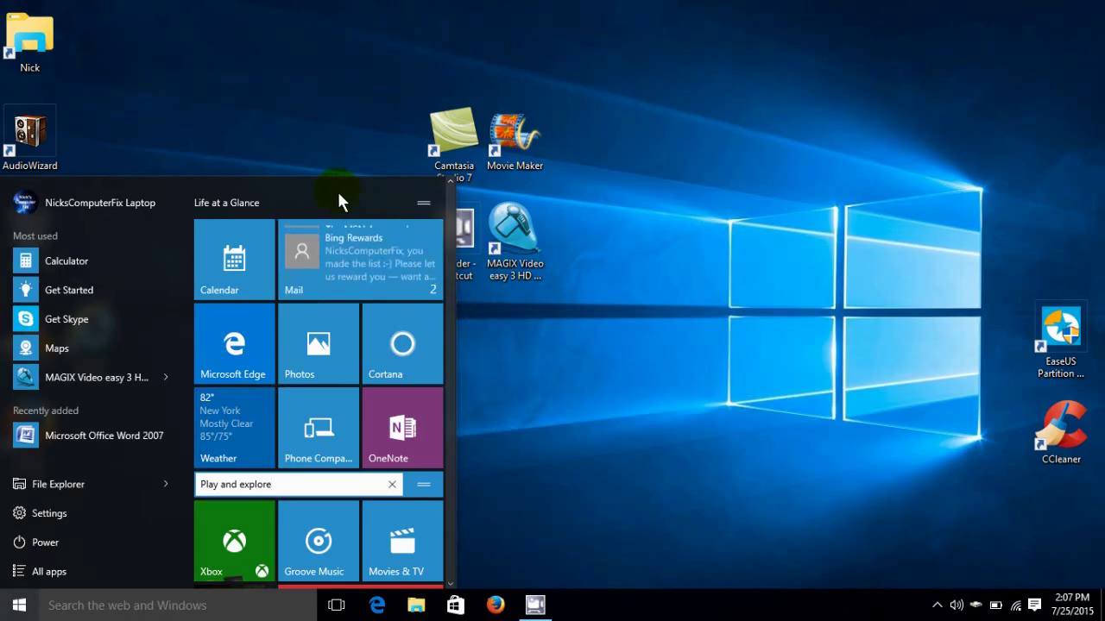
pyautogui.moveTo(316, 177)
pyautogui.mouseDown()
pyautogui.moveTo(307, 50)
pyautogui.moveTo(309, 175)
pyautogui.mouseUp()
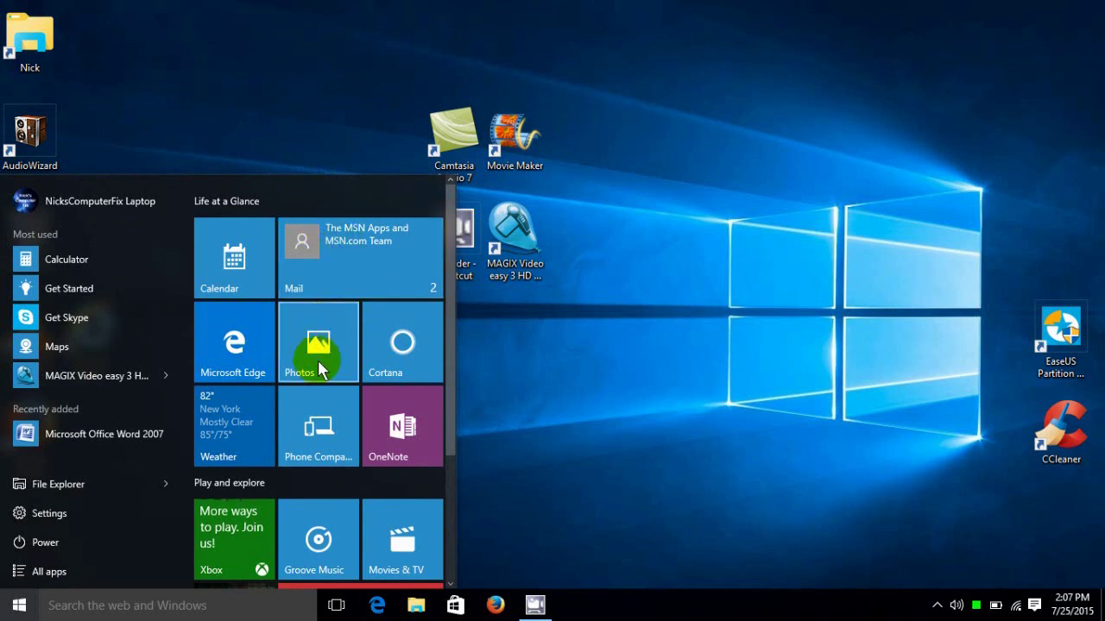
# Step: Swap the positions of the Photos and Phone Companion tiles in the Life at a Glance group
pyautogui.moveTo(298, 358); pyautogui.dragTo(302, 435)
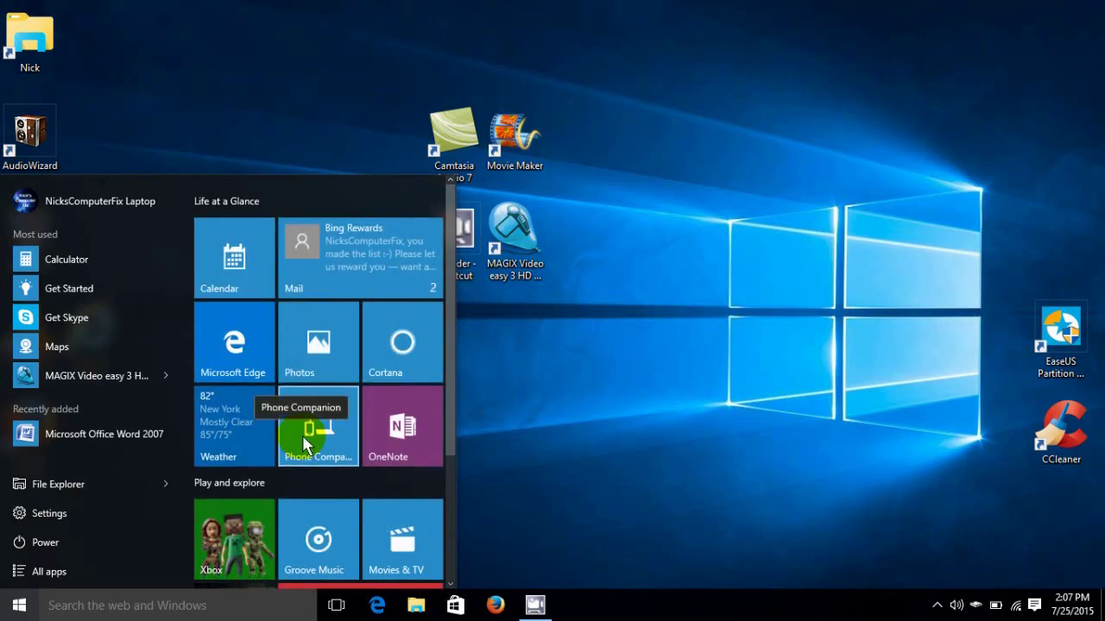
pyautogui.moveTo(302, 435); pyautogui.dragTo(319, 348)
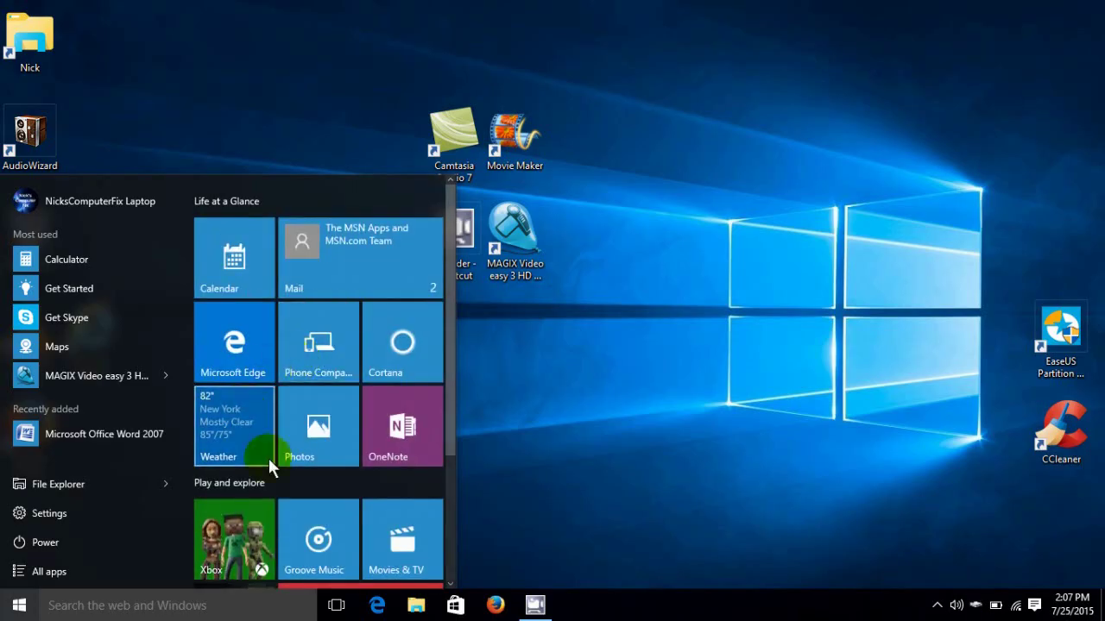
# Step: Resize the Photos tile to Wide and back to Medium, and return the OneNote tile to its place beside it
pyautogui.rightClick(321, 418)
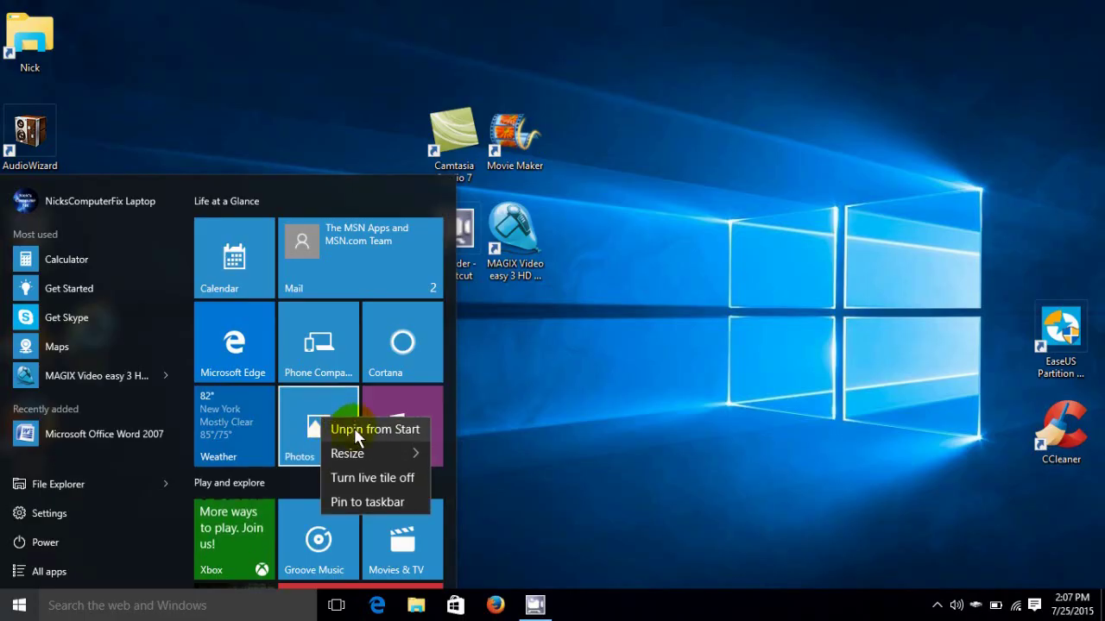
pyautogui.moveTo(357, 459)
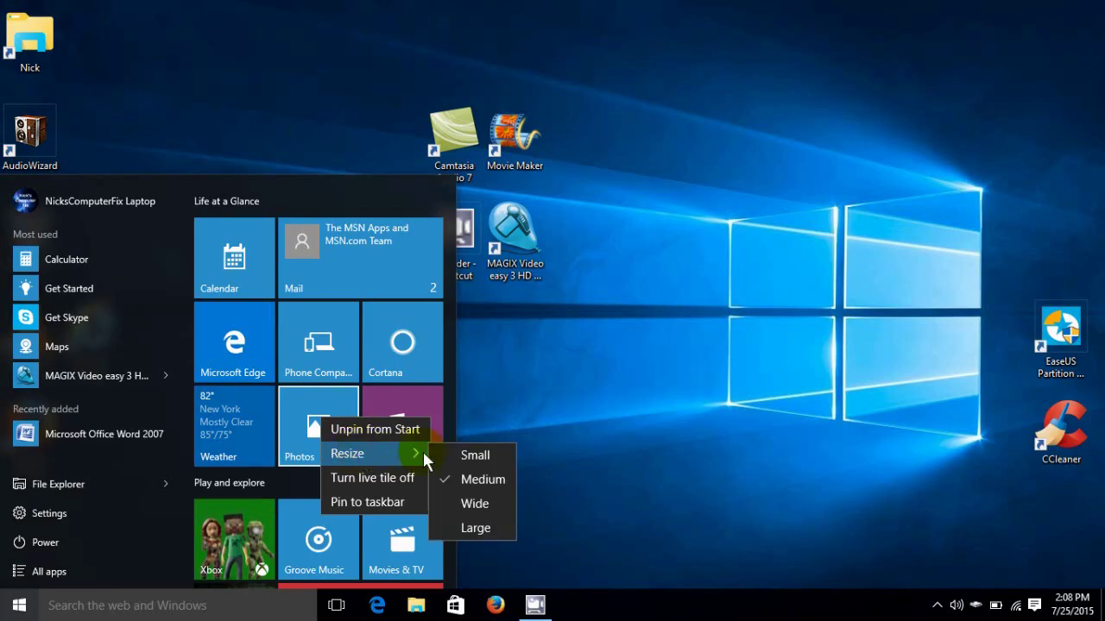
pyautogui.click(470, 504)
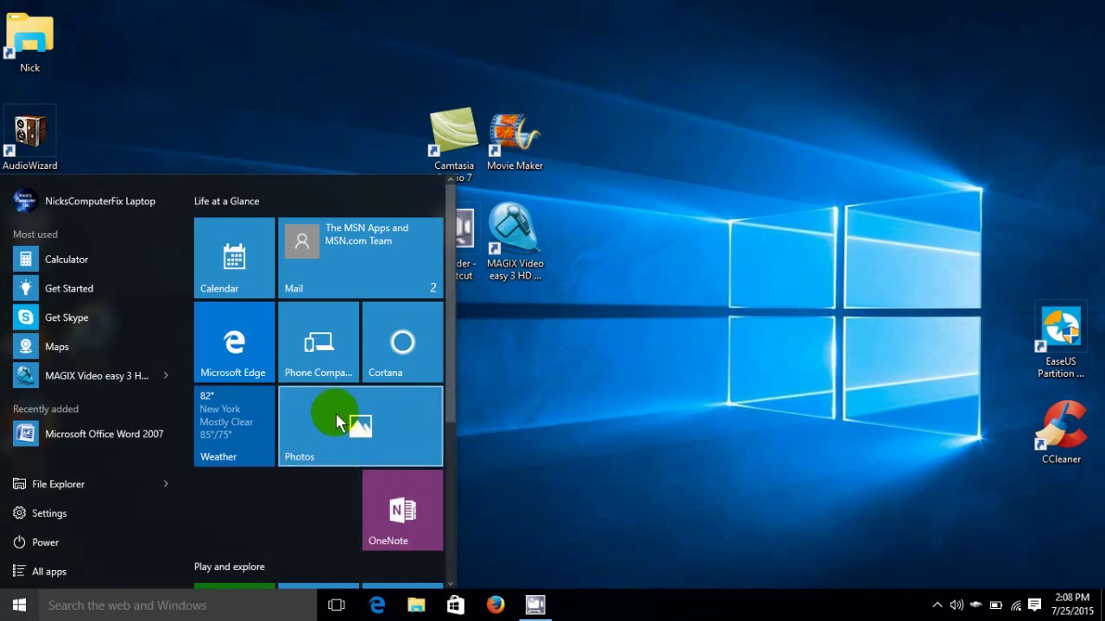
pyautogui.rightClick(336, 418)
pyautogui.moveTo(383, 447)
pyautogui.click(478, 475)
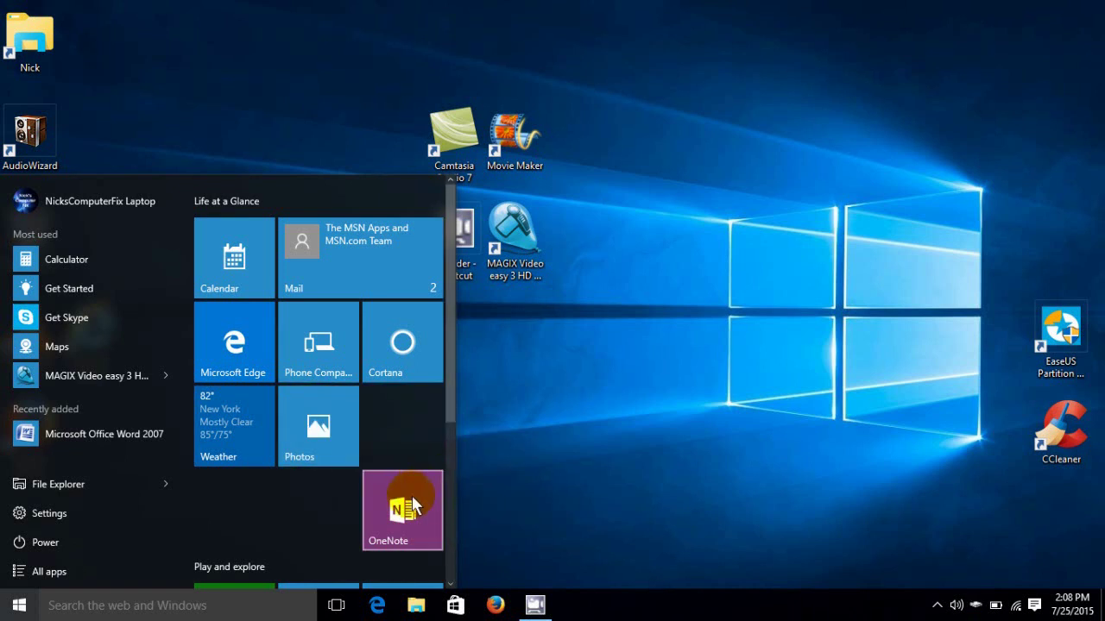
pyautogui.moveTo(411, 500); pyautogui.dragTo(407, 410)
# Step: Display the Photos tile's options without choosing any, and open the Personalization settings
pyautogui.rightClick(304, 405)
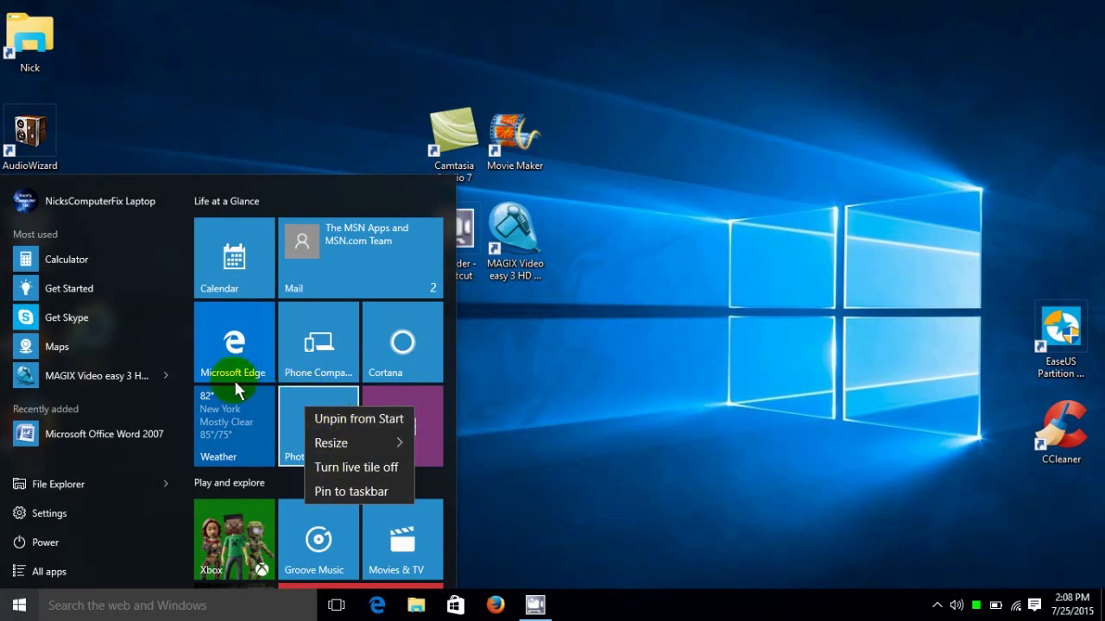
pyautogui.click(43, 511)
pyautogui.click(43, 511)
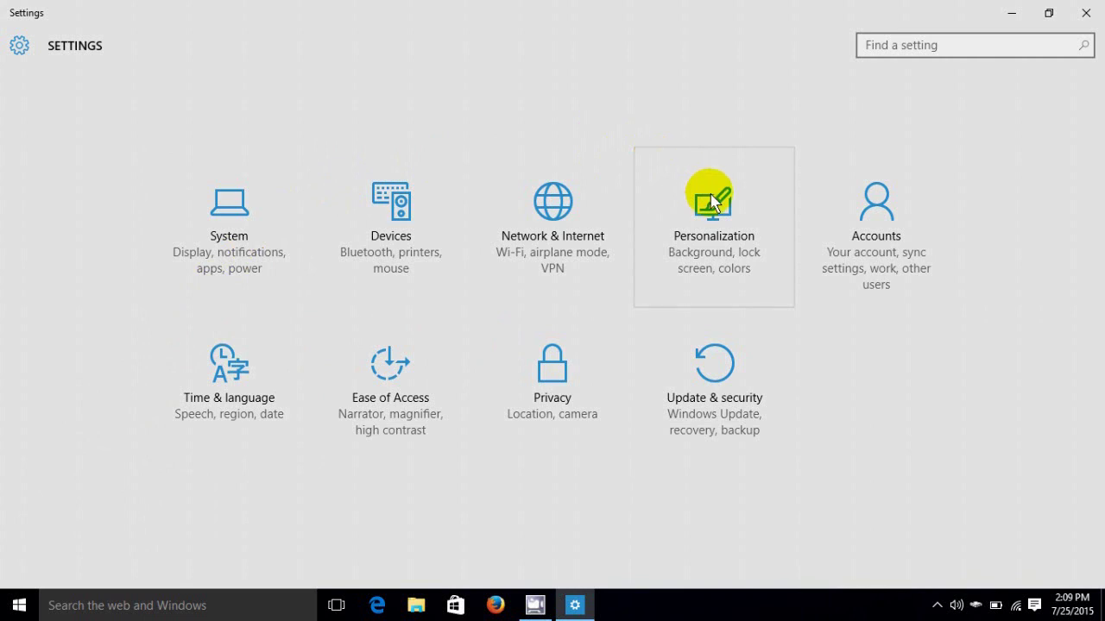
pyautogui.click(716, 244)
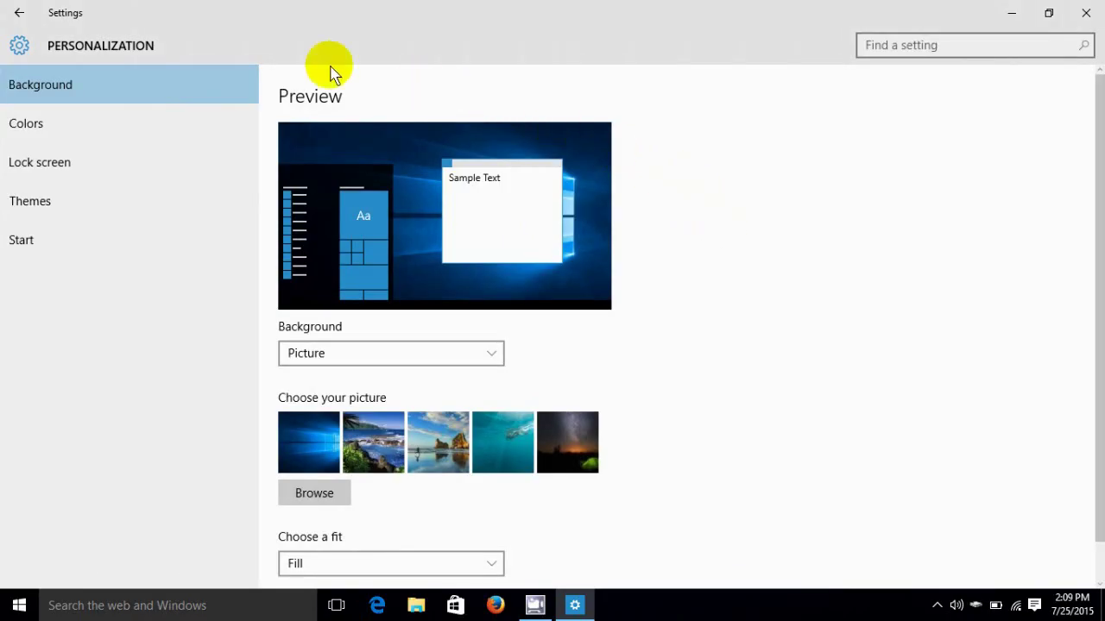
# Step: Set the accent color to red in the Colors settings and check it on the Start menu tiles and full app list
pyautogui.click(27, 128)
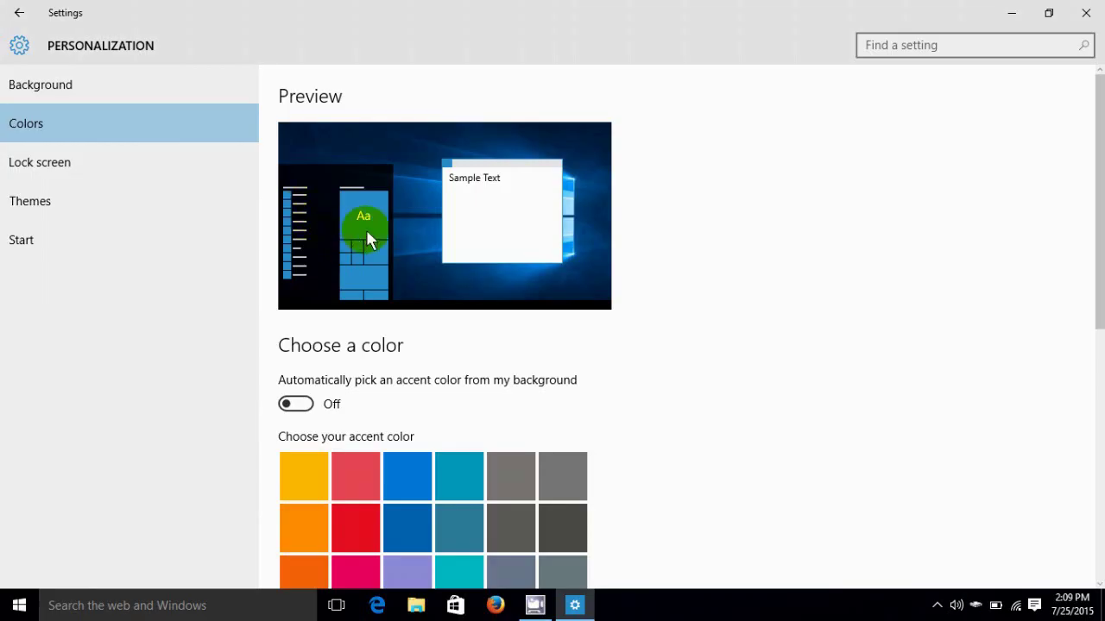
pyautogui.click(364, 532)
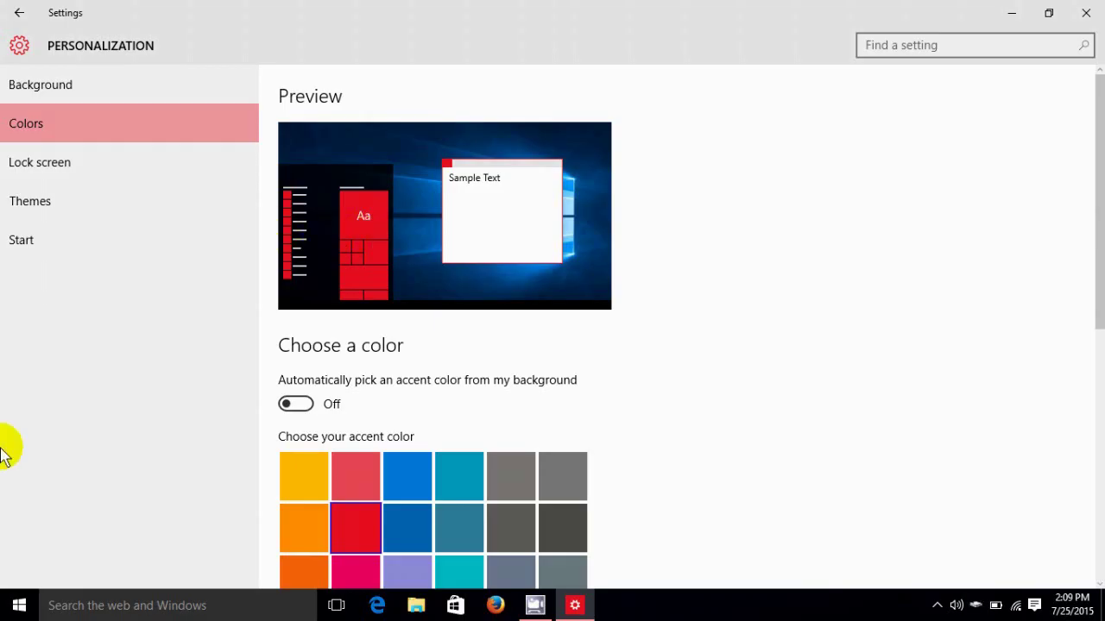
pyautogui.click(18, 609)
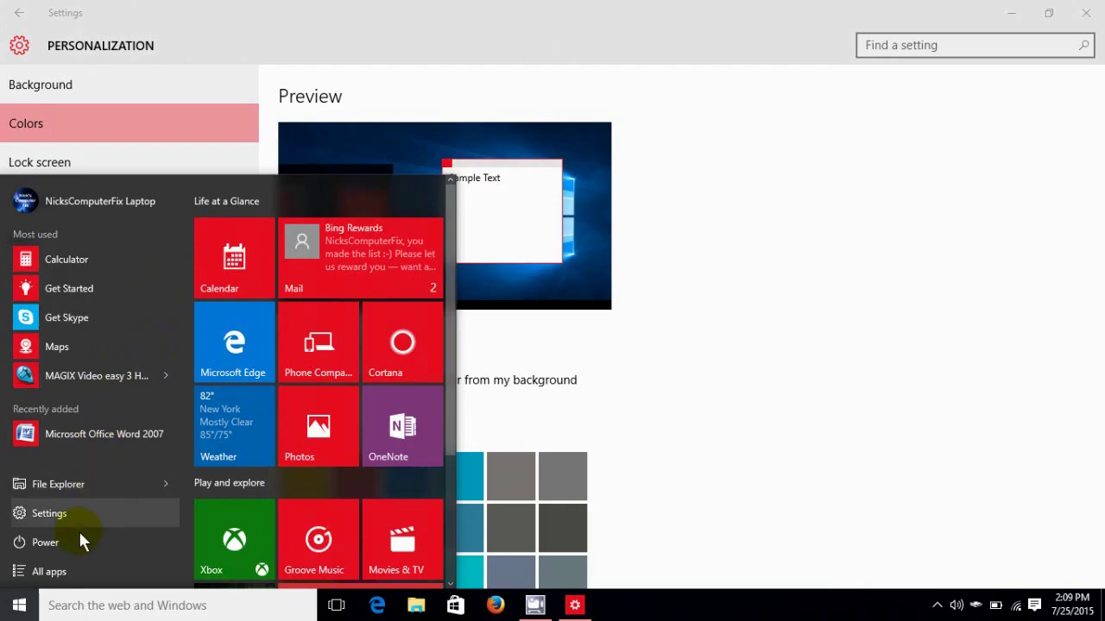
pyautogui.click(58, 571)
pyautogui.scroll(-4, 134, 294)
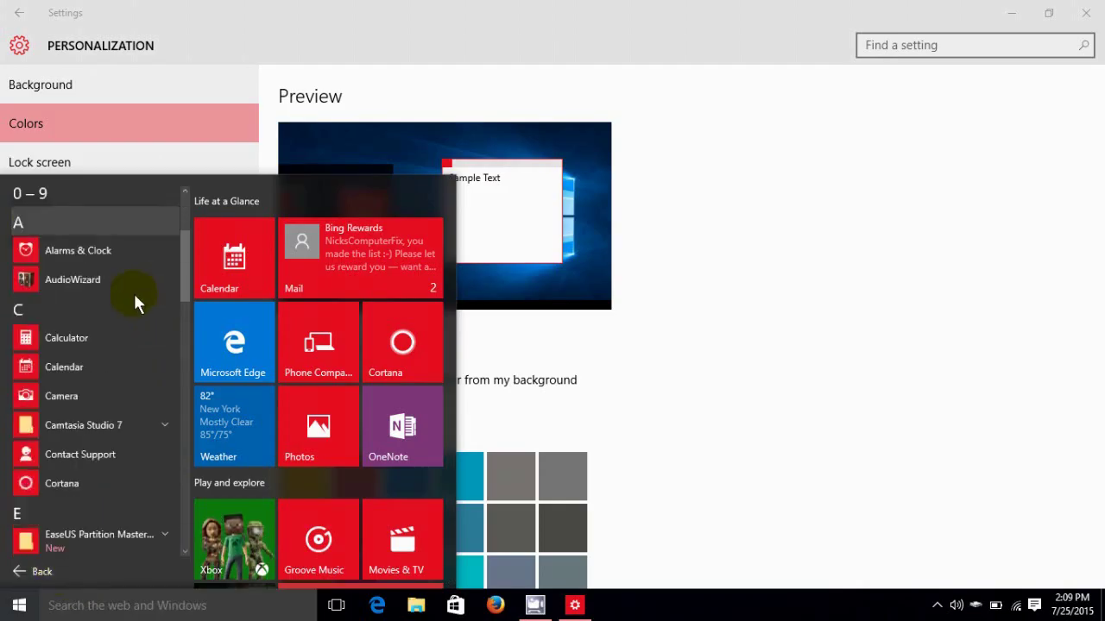
pyautogui.scroll(1, 134, 293)
pyautogui.scroll(3, 133, 294)
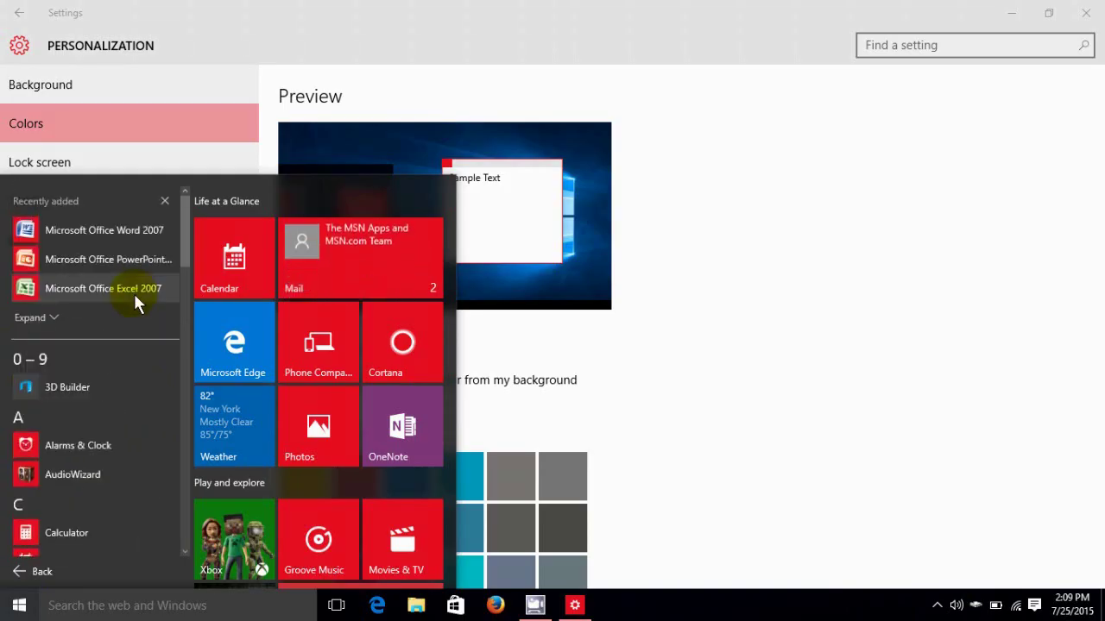
pyautogui.click(493, 432)
# Step: Set the accent color to bright blue and check it on the Start menu tiles and full app list
pyautogui.click(408, 480)
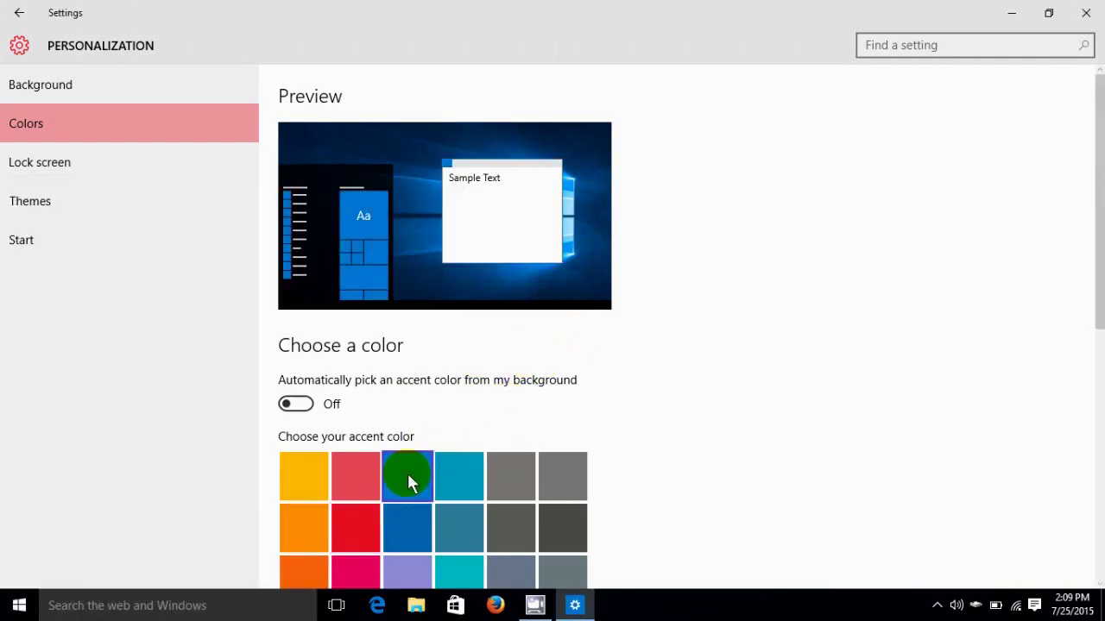
pyautogui.click(23, 609)
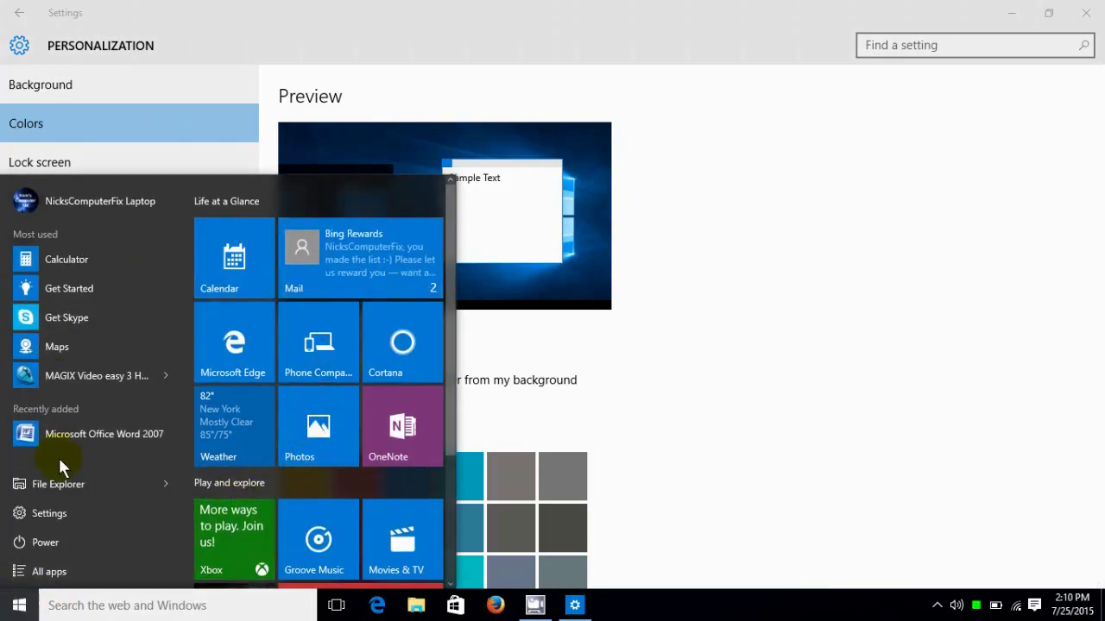
pyautogui.click(60, 573)
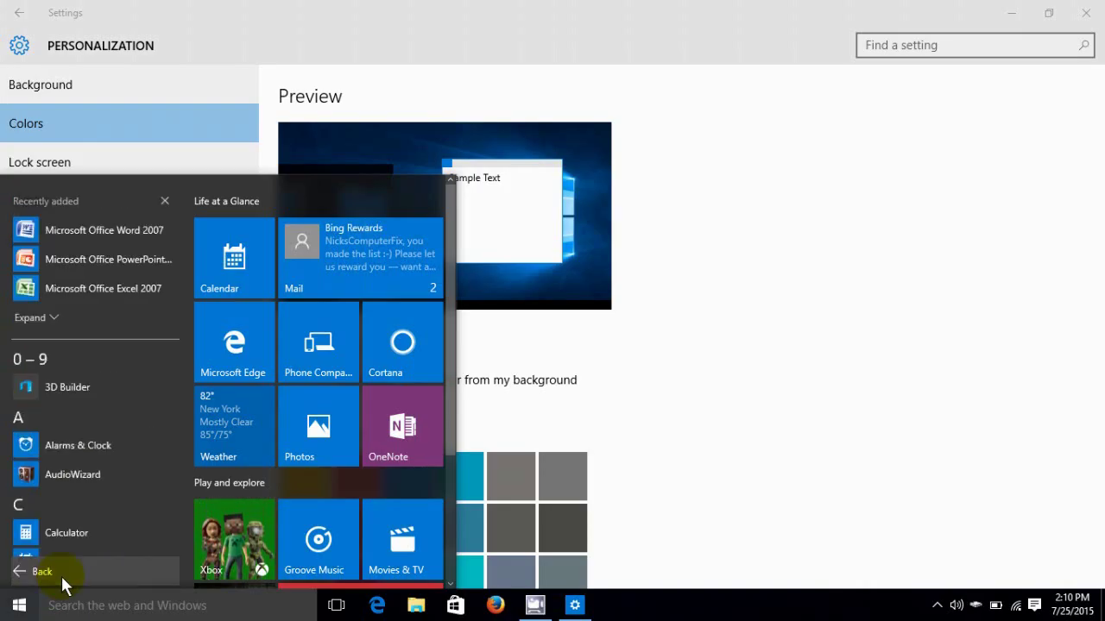
pyautogui.scroll(-8, 97, 537)
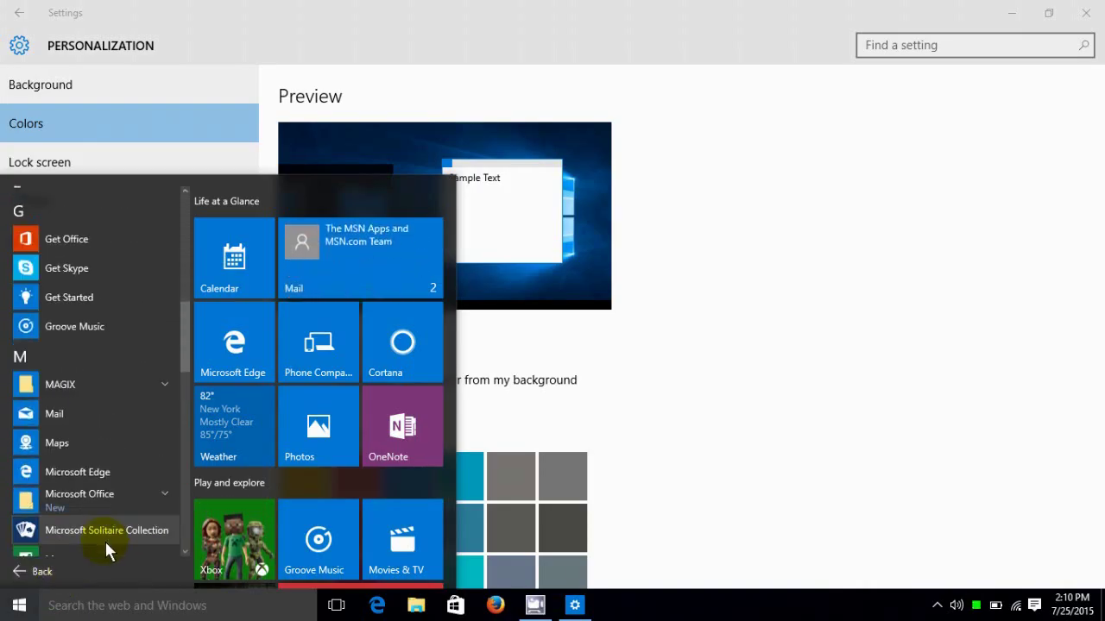
pyautogui.scroll(8, 104, 539)
pyautogui.click(75, 572)
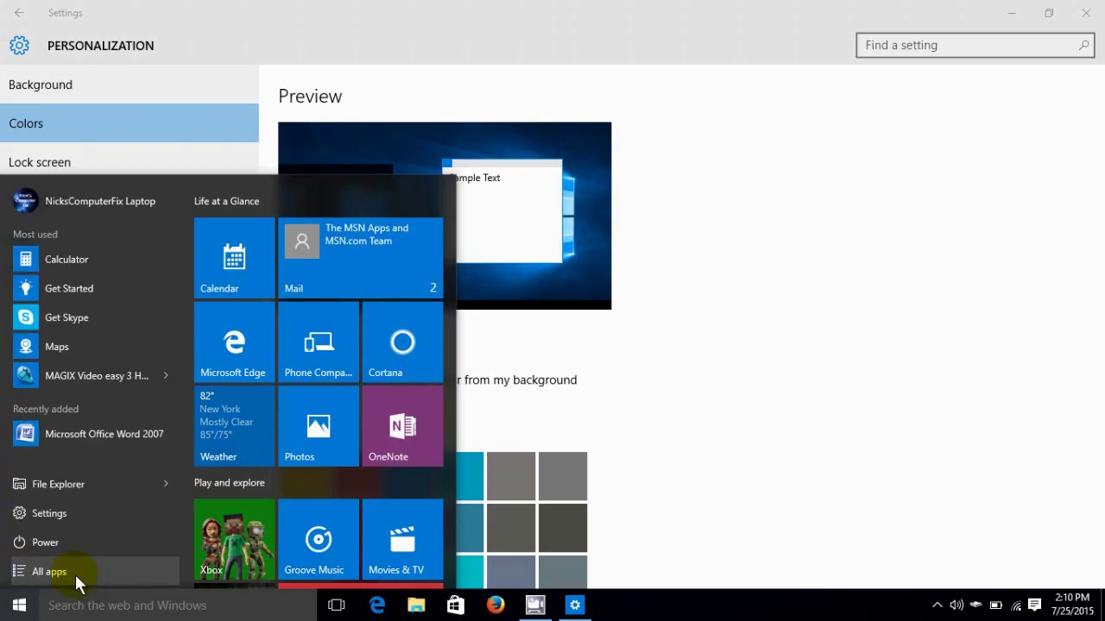
pyautogui.click(690, 328)
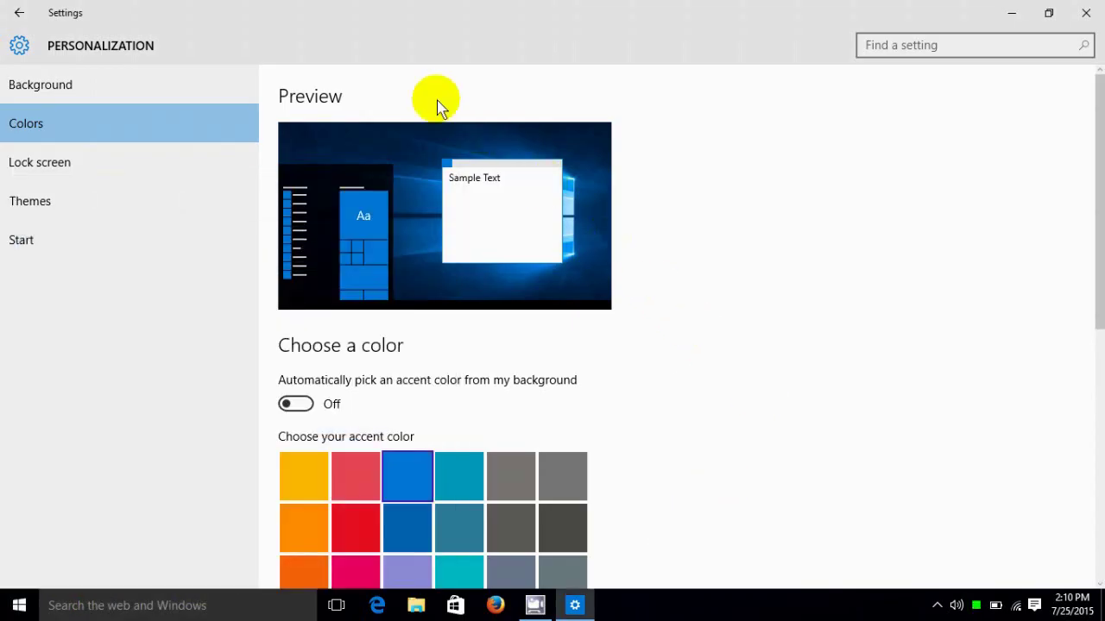
# Step: Turn on Use Start full screen in the Start personalization settings, minimize Settings, and display the full-screen Start
pyautogui.click(25, 246)
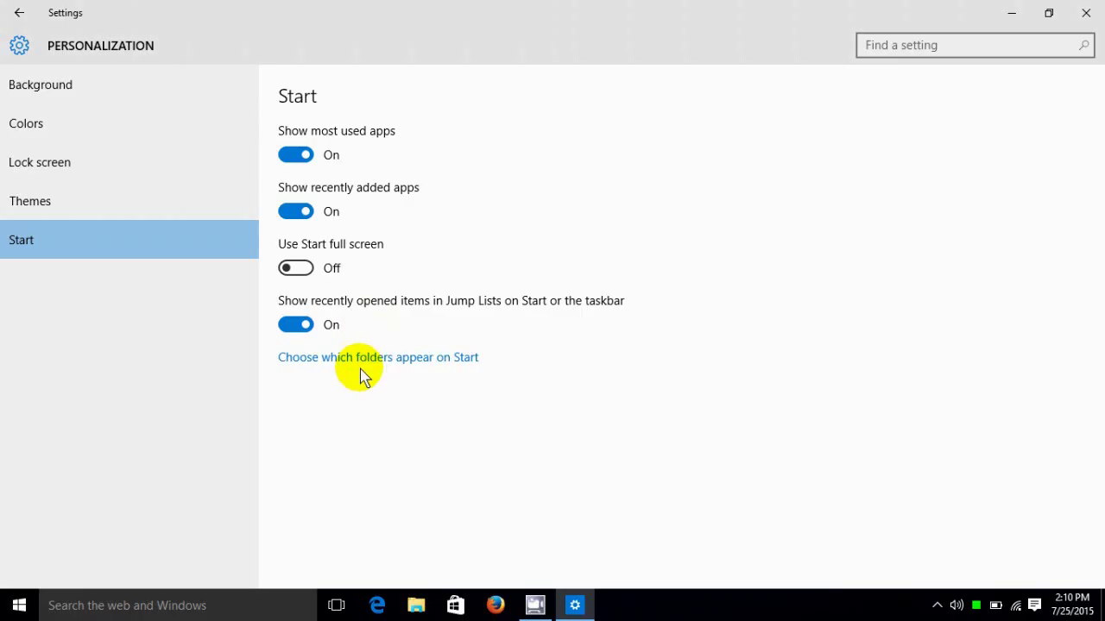
pyautogui.click(305, 270)
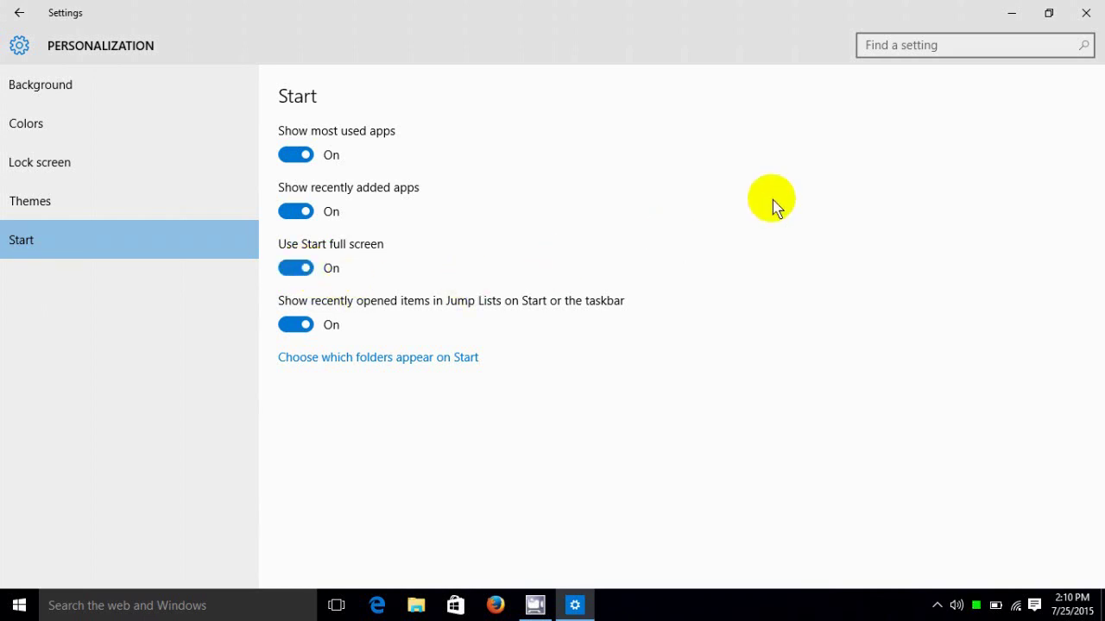
pyautogui.click(1012, 13)
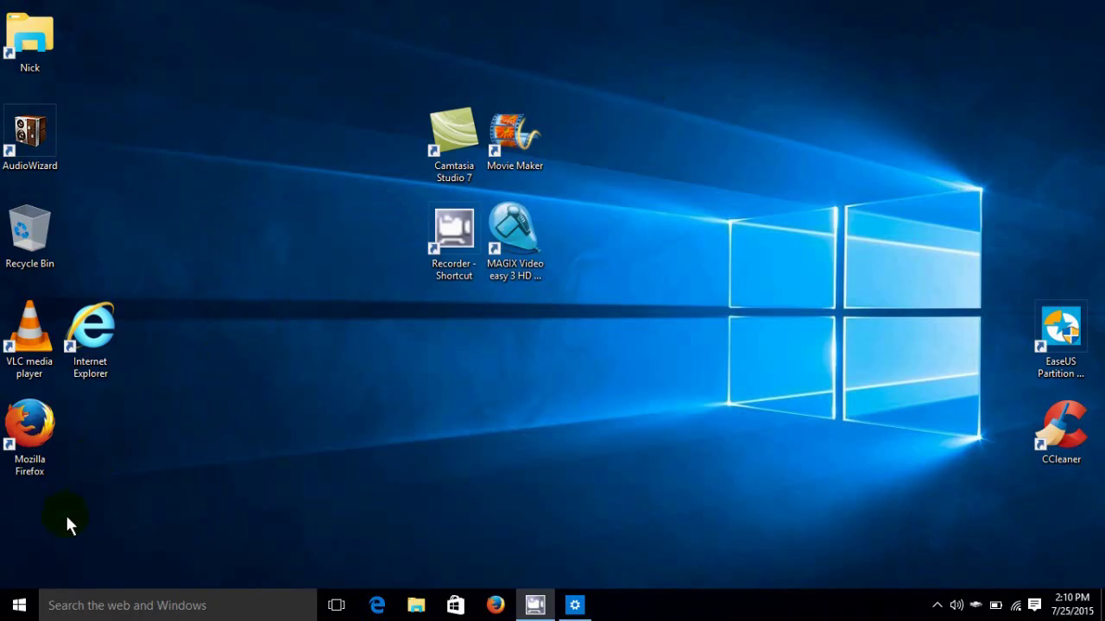
pyautogui.click(21, 605)
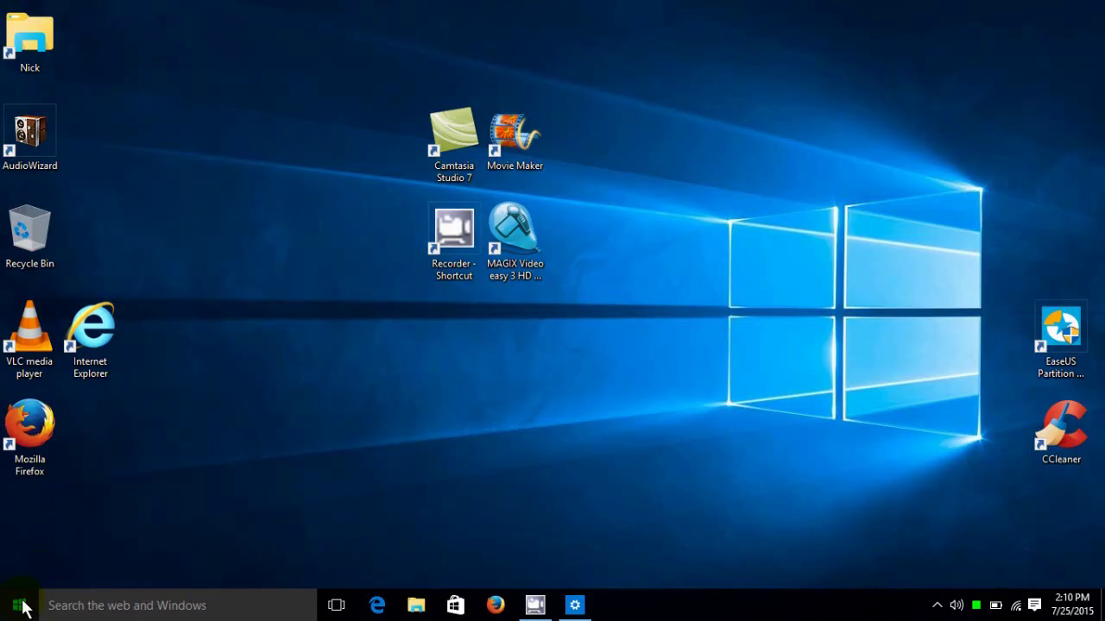
pyautogui.click(21, 605)
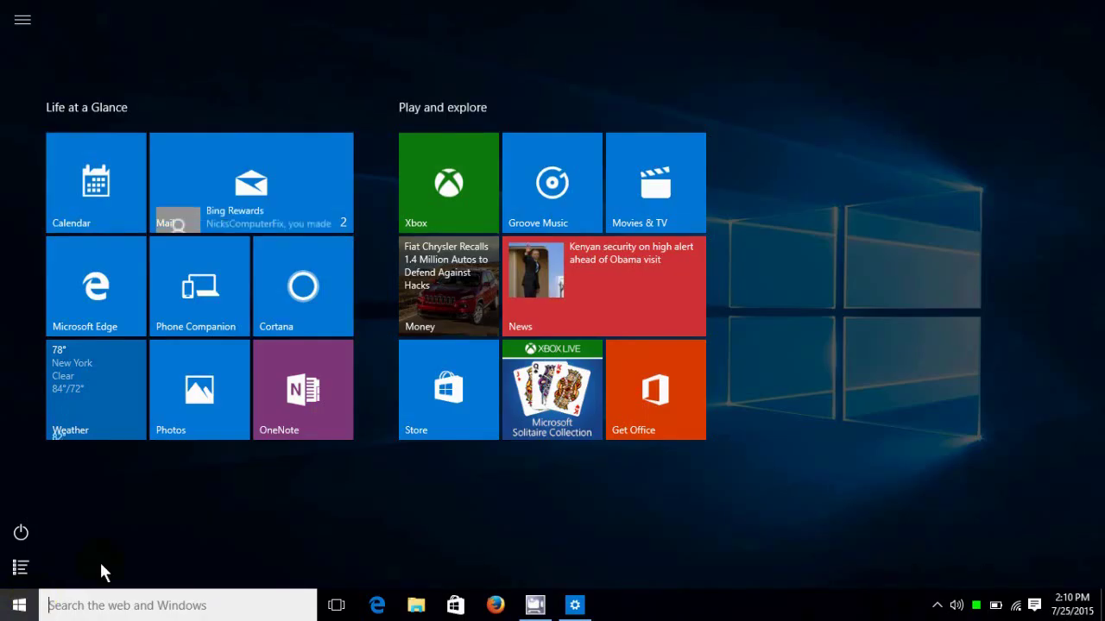
# Step: Expand the full-screen Start's navigation list to view the most used apps and system entries, and collapse it
pyautogui.click(178, 329)
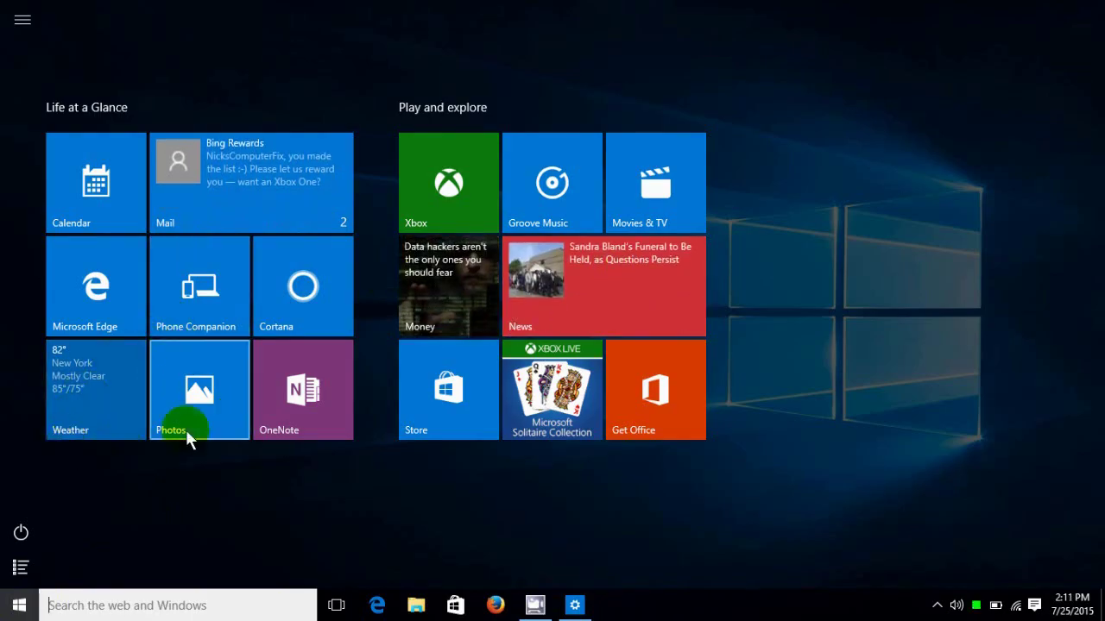
pyautogui.click(33, 19)
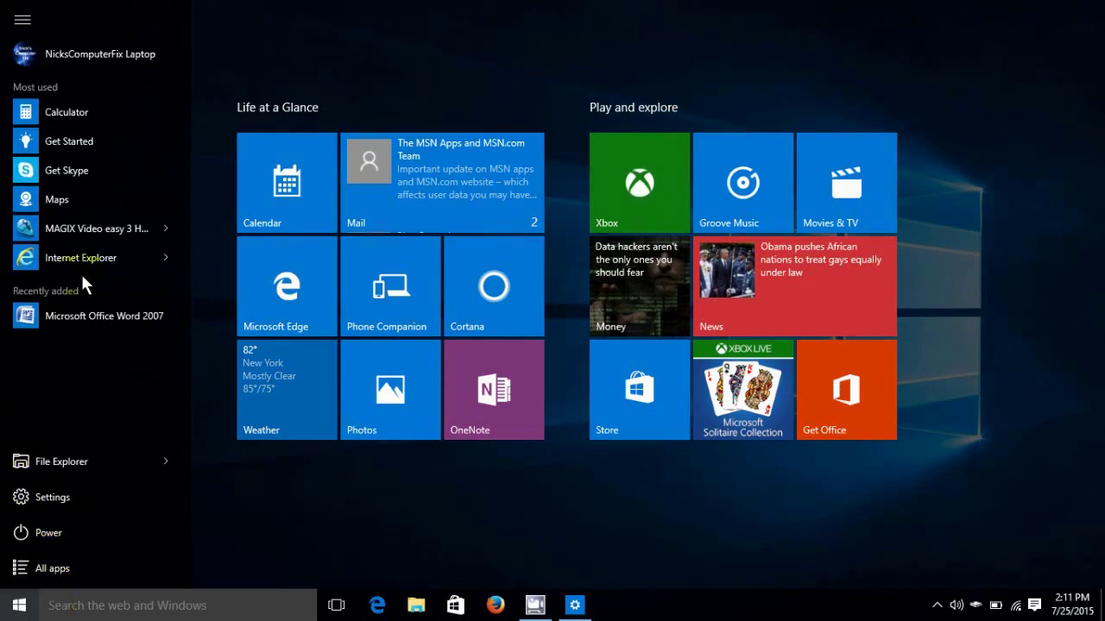
pyautogui.click(32, 23)
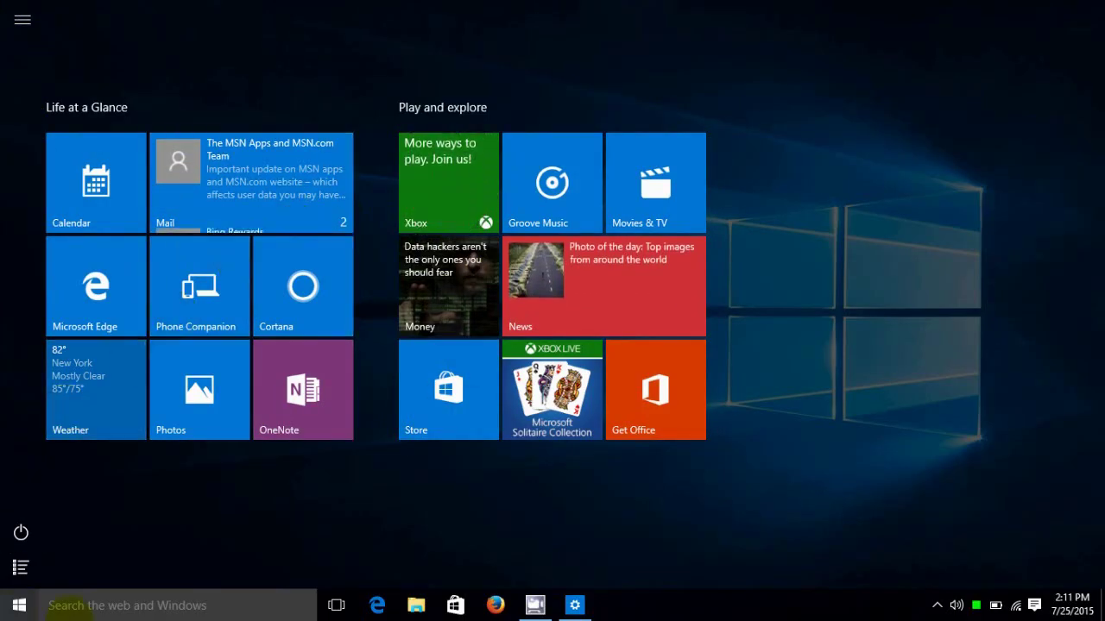
# Step: Return to the Settings window, turn off Use Start full screen, and minimize the window
pyautogui.click(574, 606)
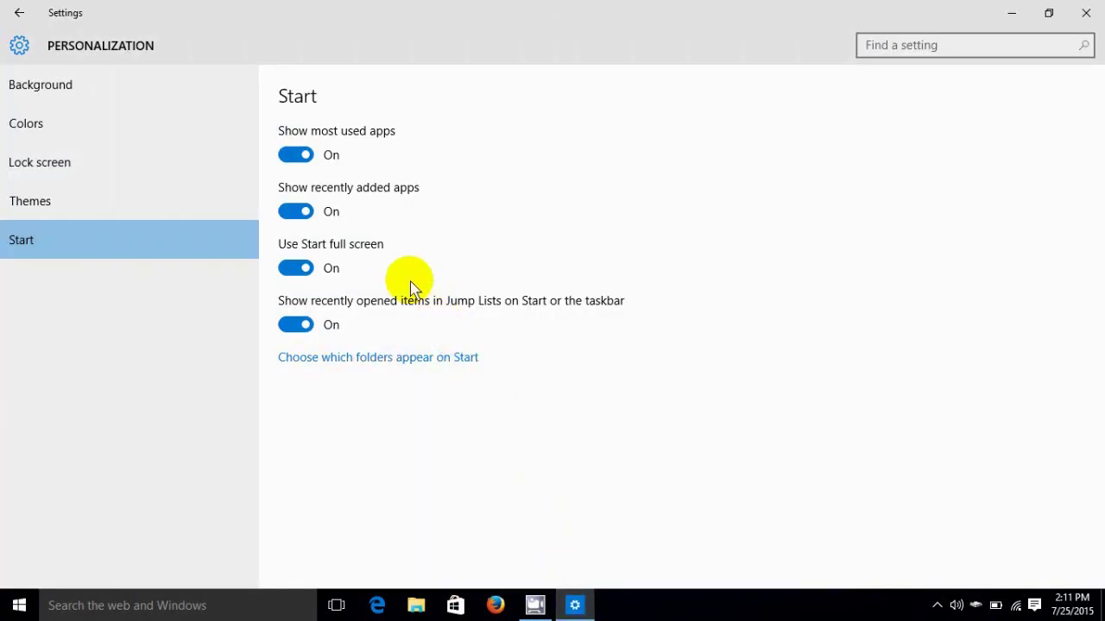
pyautogui.click(297, 270)
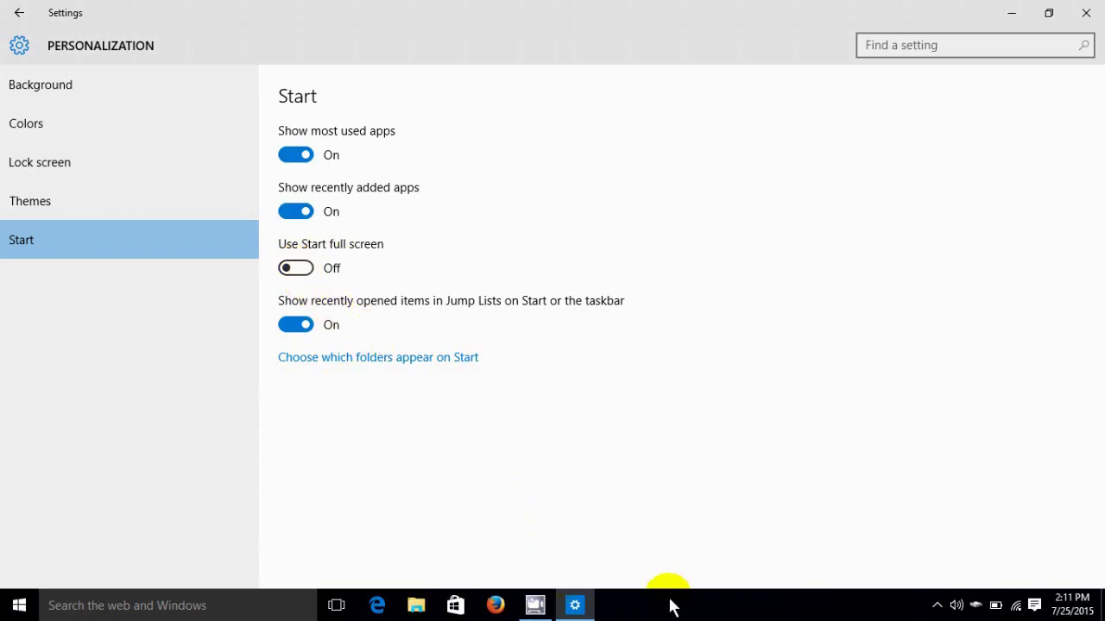
pyautogui.click(586, 612)
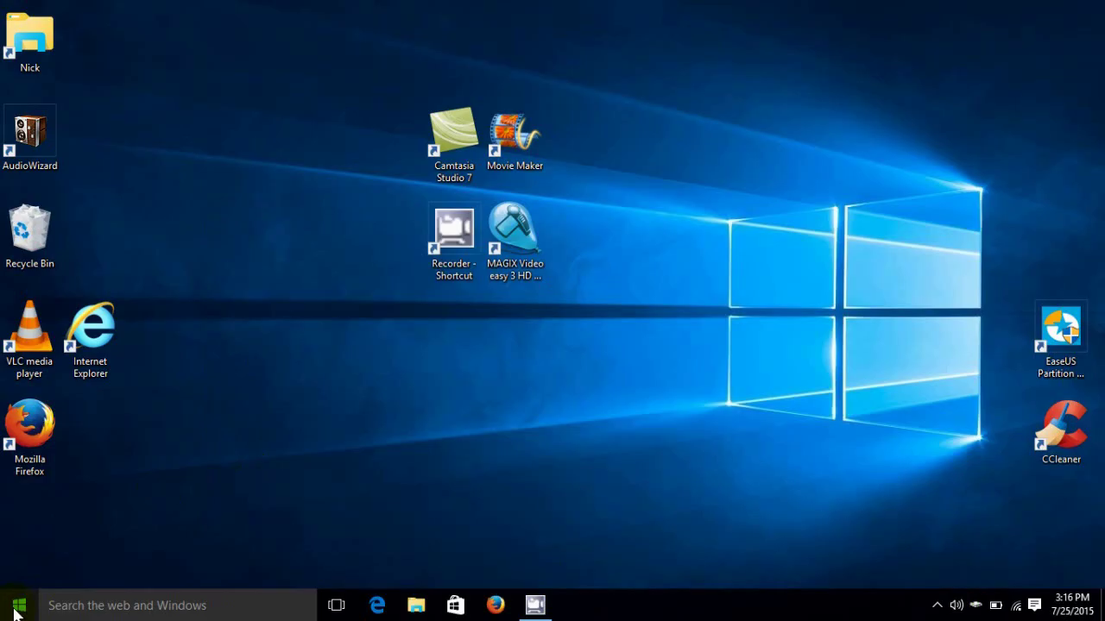
# Step: Create a Calculator shortcut on the desktop from the Start menu's full app list, placing it below the MAGIX Video easy icon
pyautogui.click(17, 609)
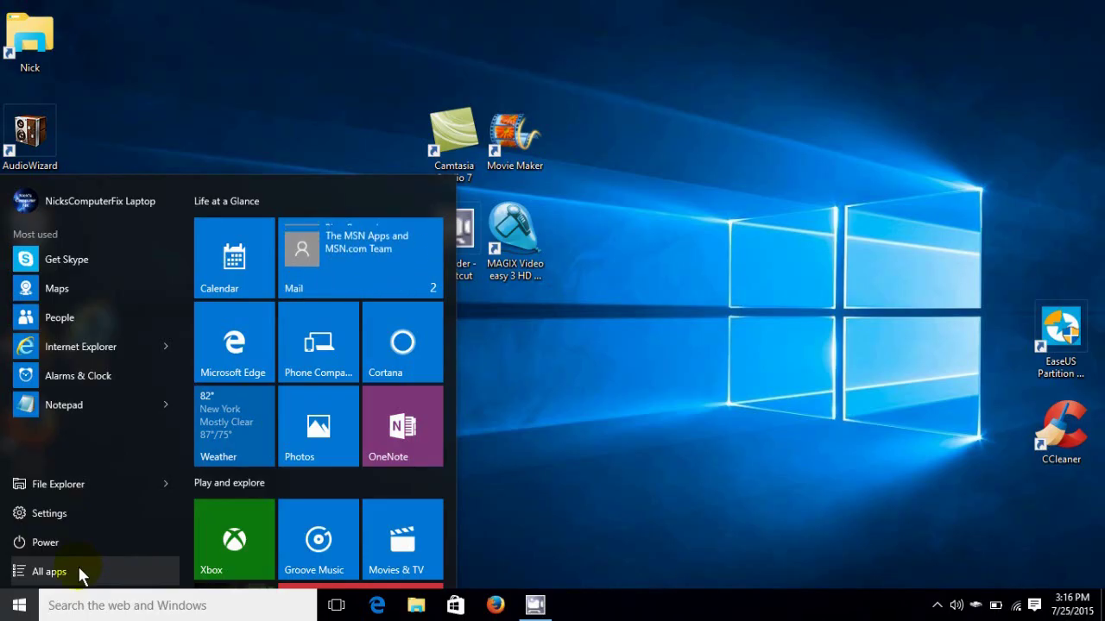
pyautogui.click(78, 570)
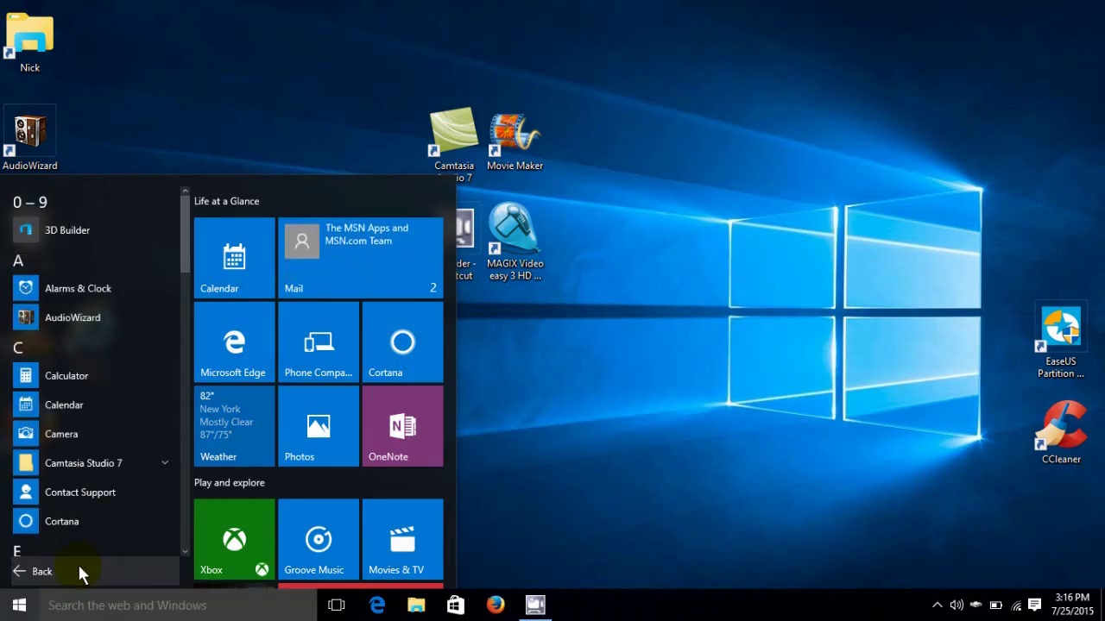
pyautogui.scroll(-8, 87, 329)
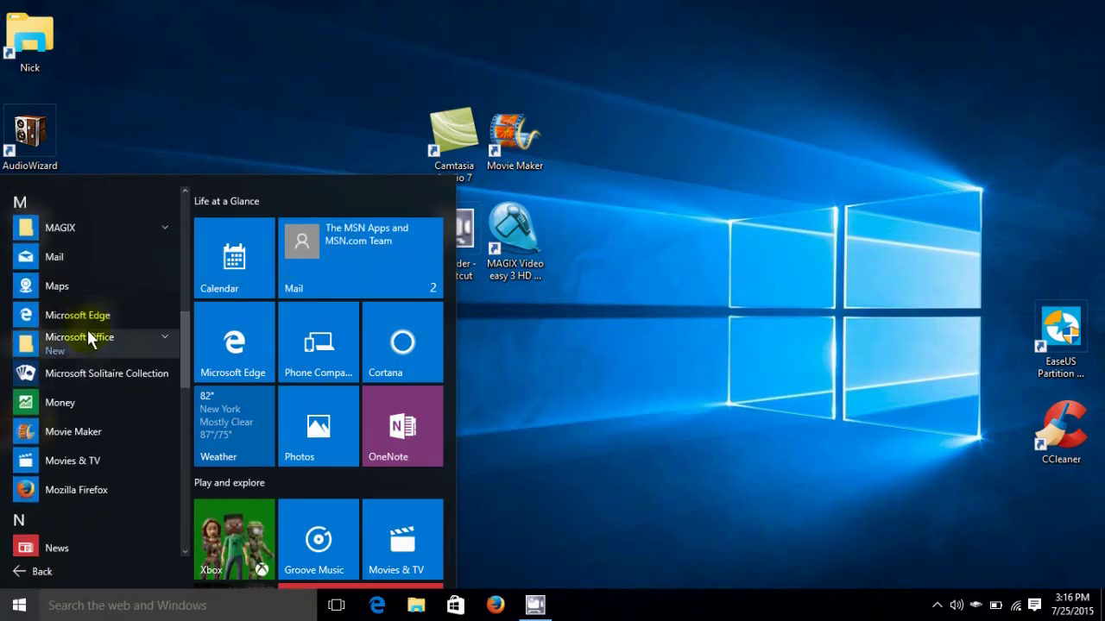
pyautogui.scroll(6, 90, 329)
pyautogui.scroll(2, 89, 329)
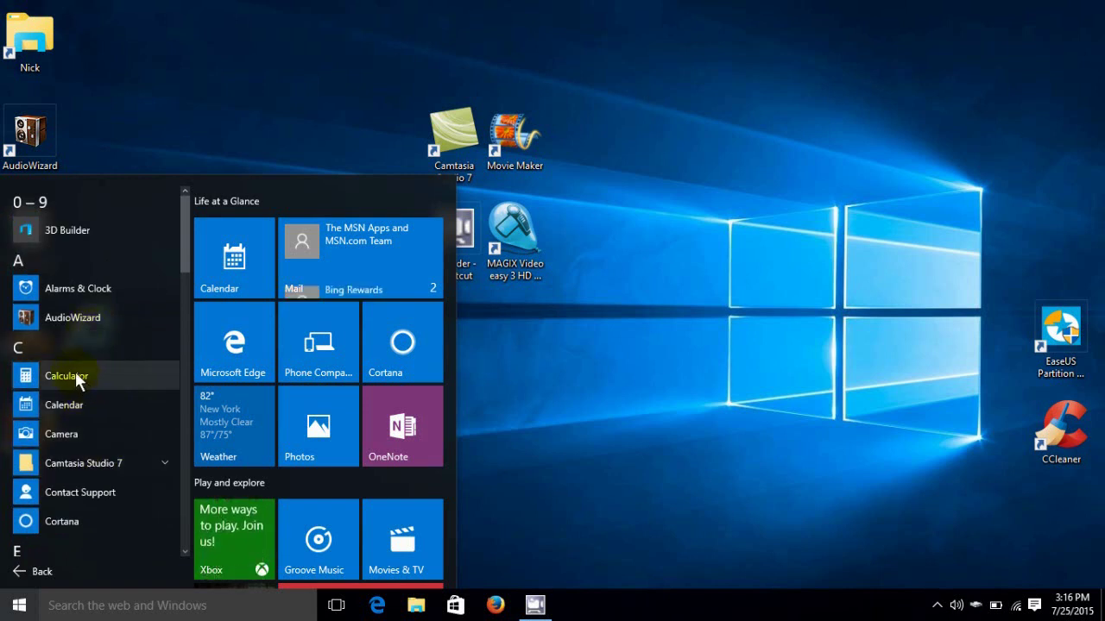
pyautogui.click(75, 371)
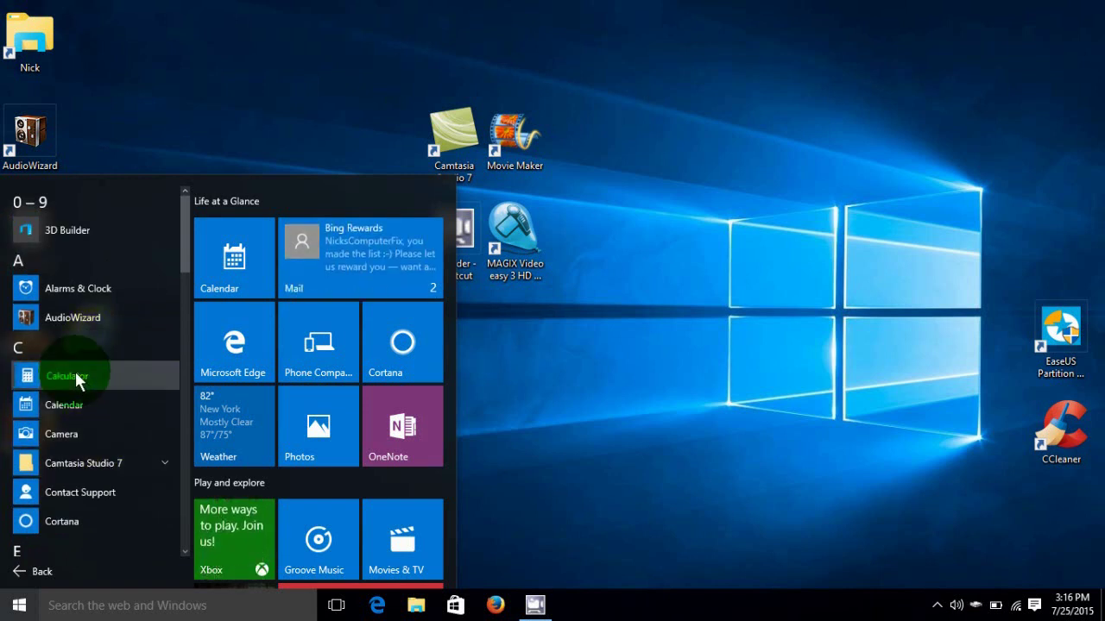
pyautogui.moveTo(75, 371); pyautogui.dragTo(540, 393)
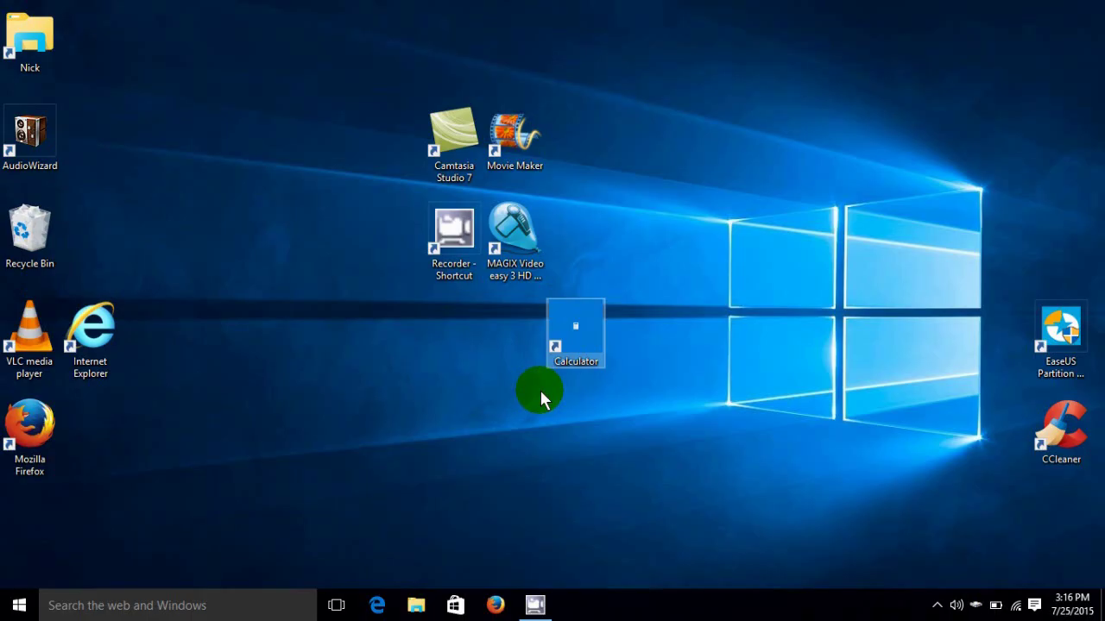
# Step: Create a Photos shortcut on the desktop from its Start menu tile, placing it below the Calculator shortcut
pyautogui.click(15, 609)
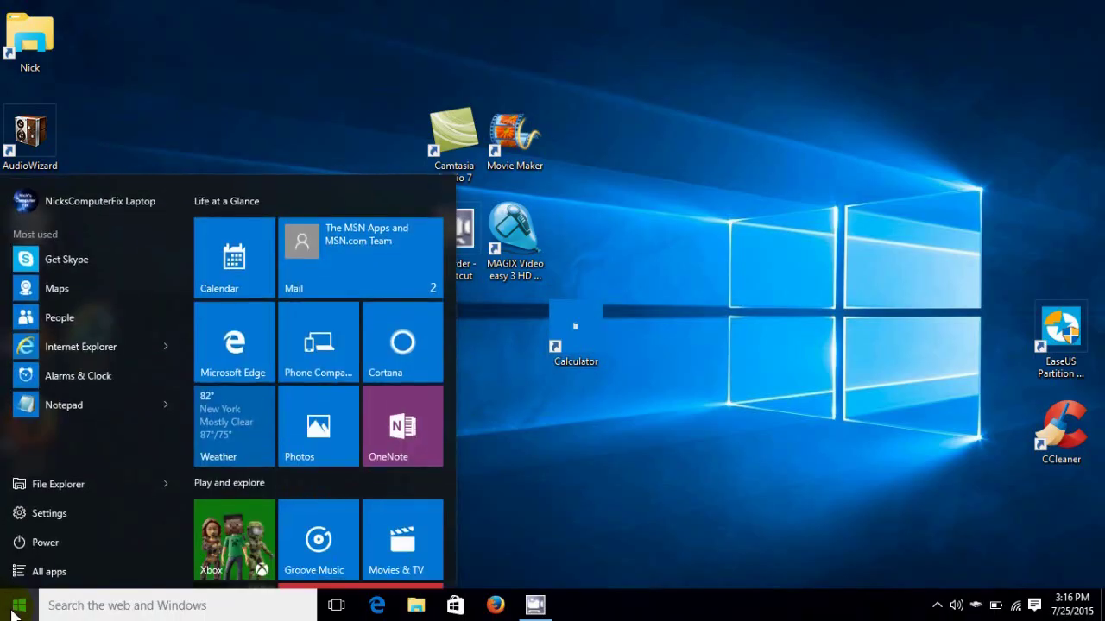
pyautogui.click(65, 571)
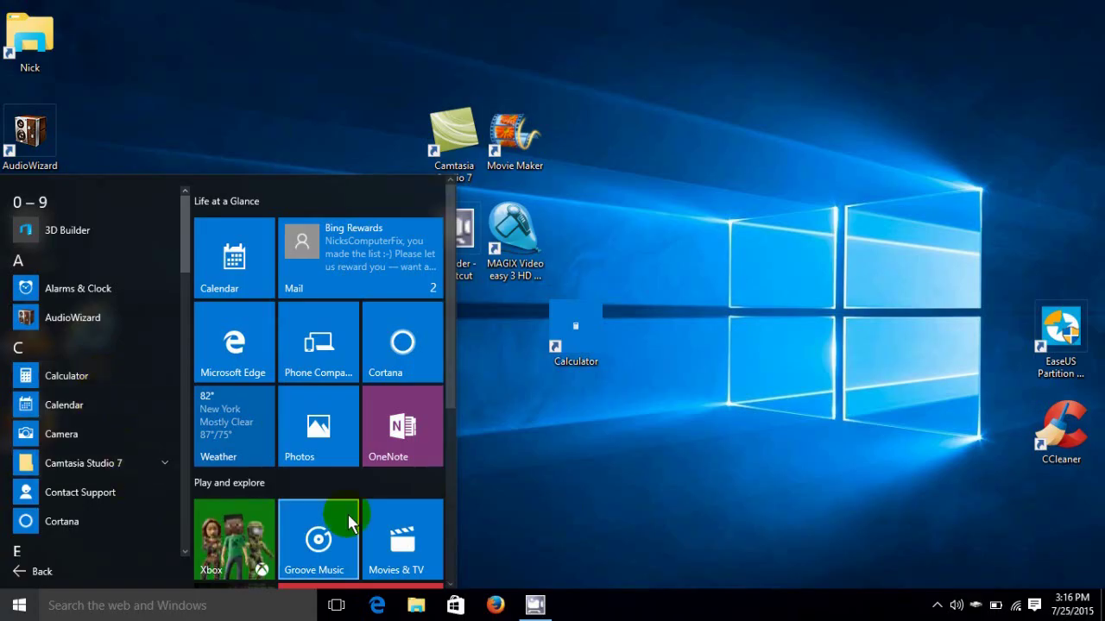
pyautogui.scroll(-3, 301, 432)
pyautogui.scroll(3, 302, 431)
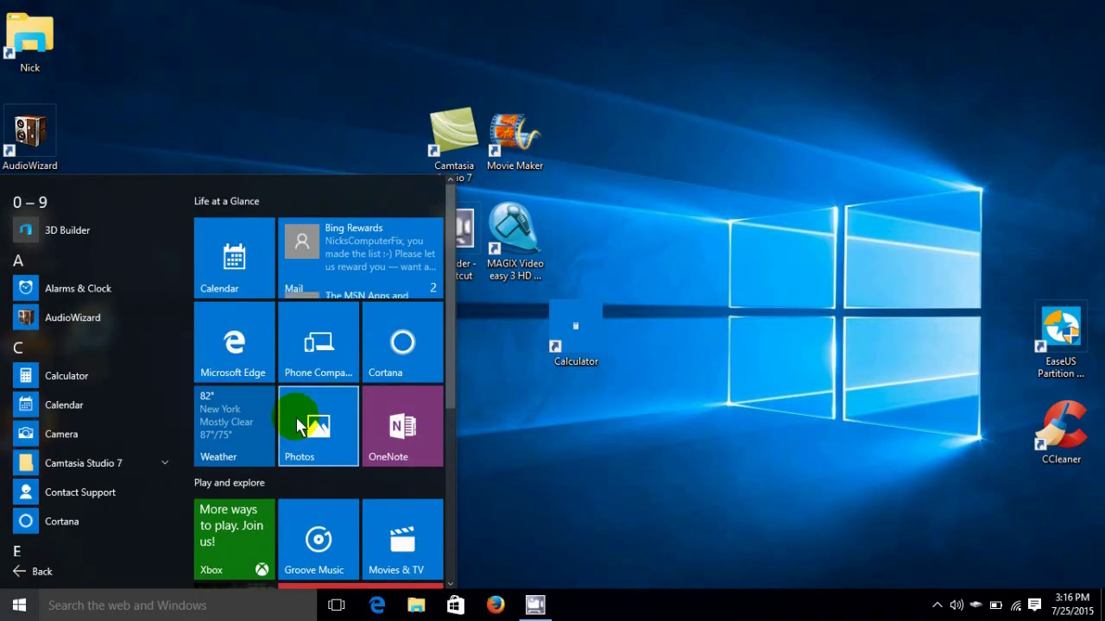
pyautogui.moveTo(295, 417); pyautogui.dragTo(578, 417)
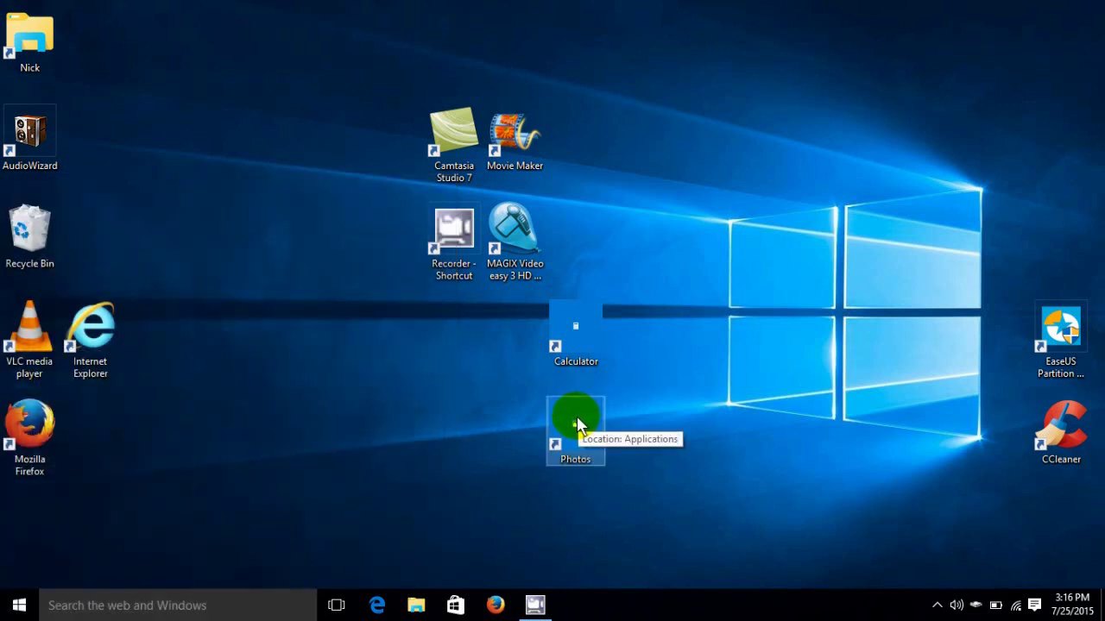
# Step: Open the Start menu to reach the Photos tile
pyautogui.click(16, 607)
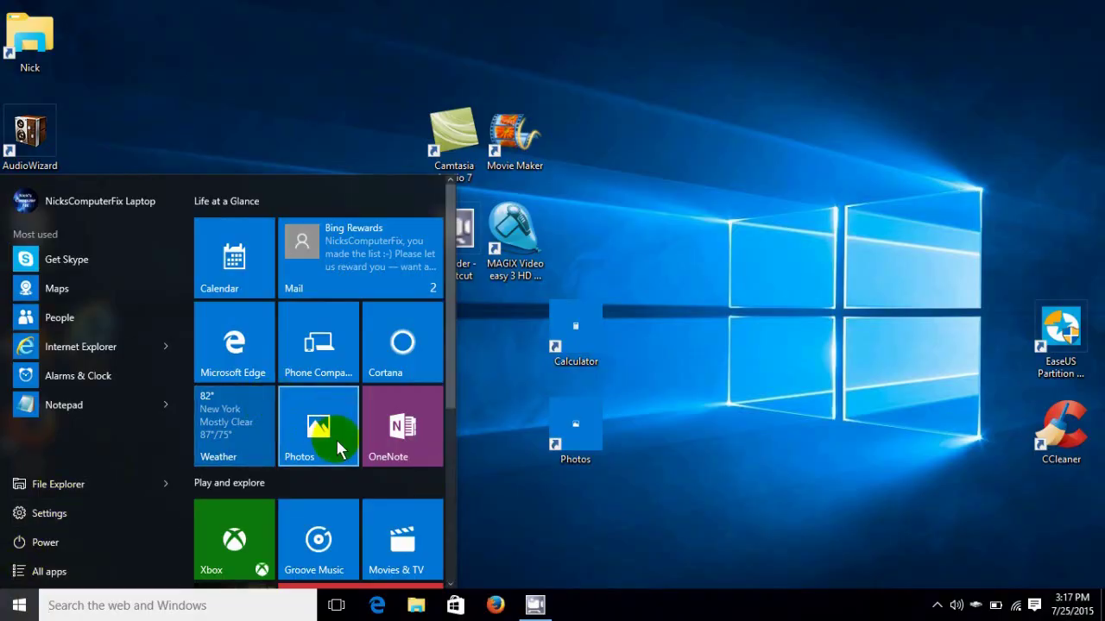